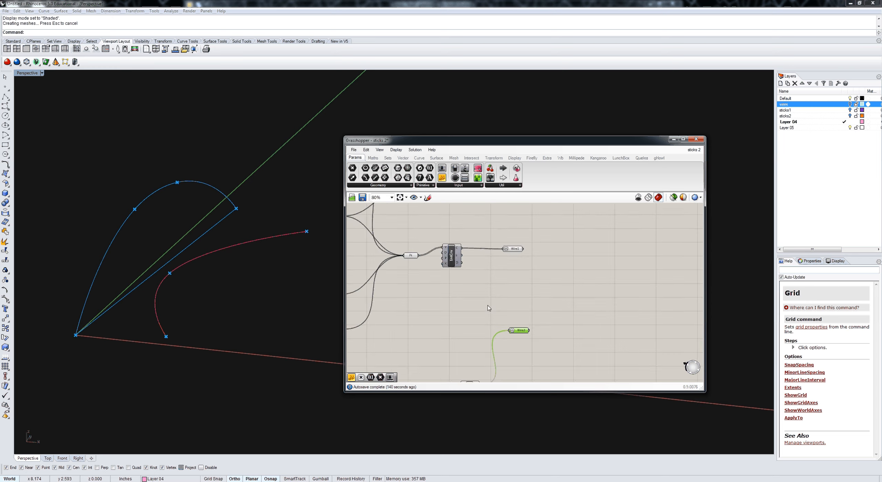
scroll(489, 308, "down", 1)
Step: Examine the wire curve parameters and the point inputs feeding them, selecting individual wires to identify their curves in the viewport
left_click(493, 212)
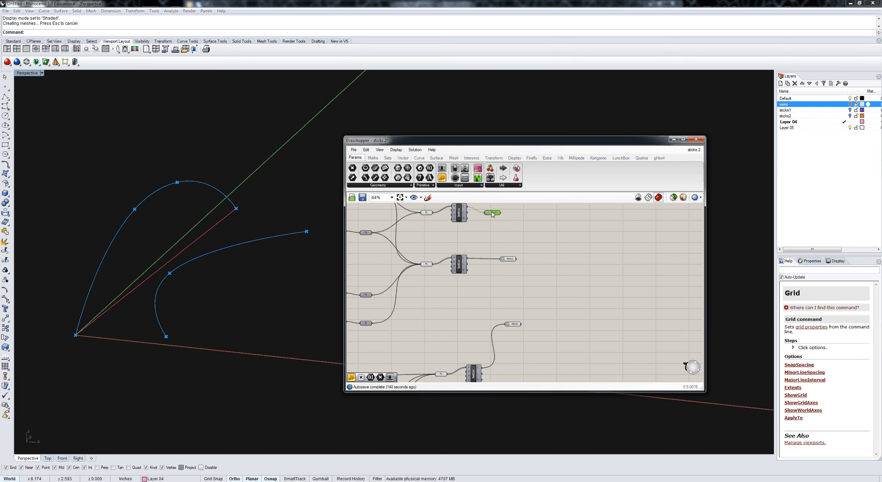
left_click(508, 259)
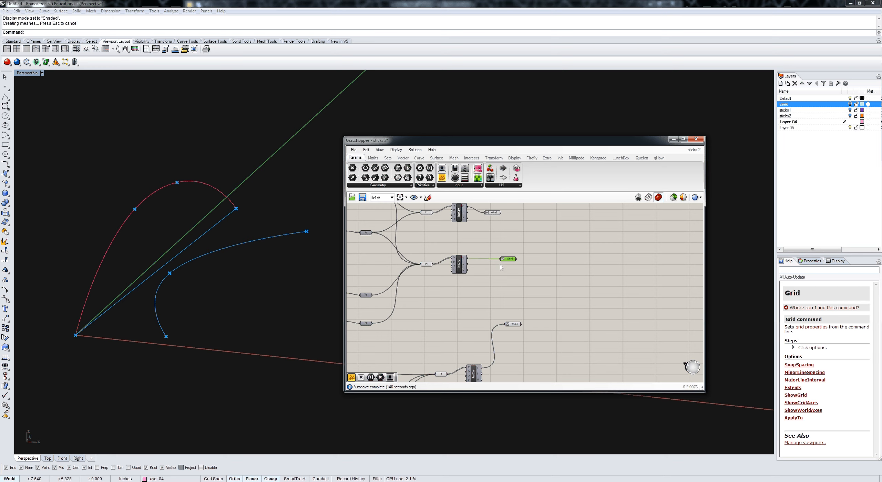
scroll(501, 268, "up", 2)
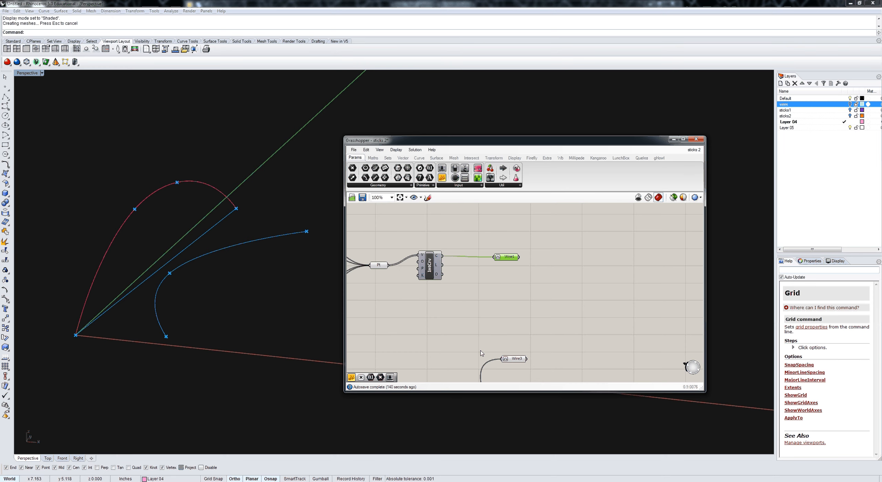
left_click(552, 321)
right_click_drag(408, 351, 393, 354)
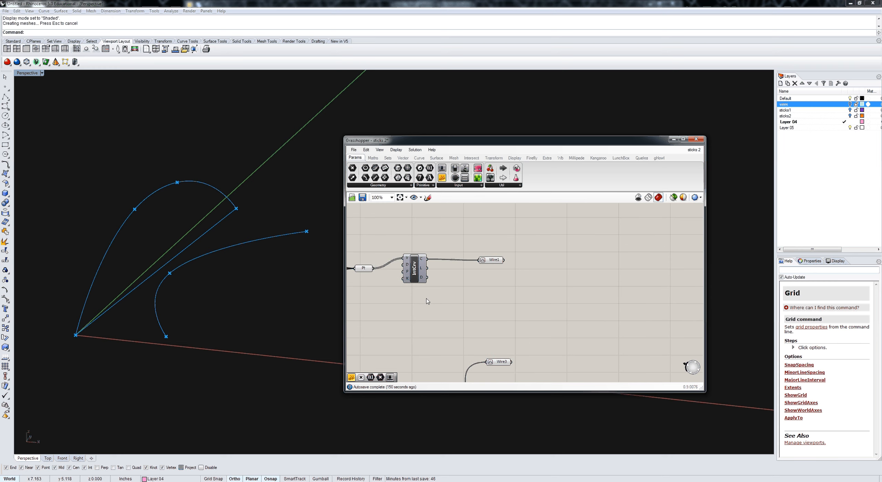
scroll(494, 297, "down", 4)
scroll(495, 298, "up", 2)
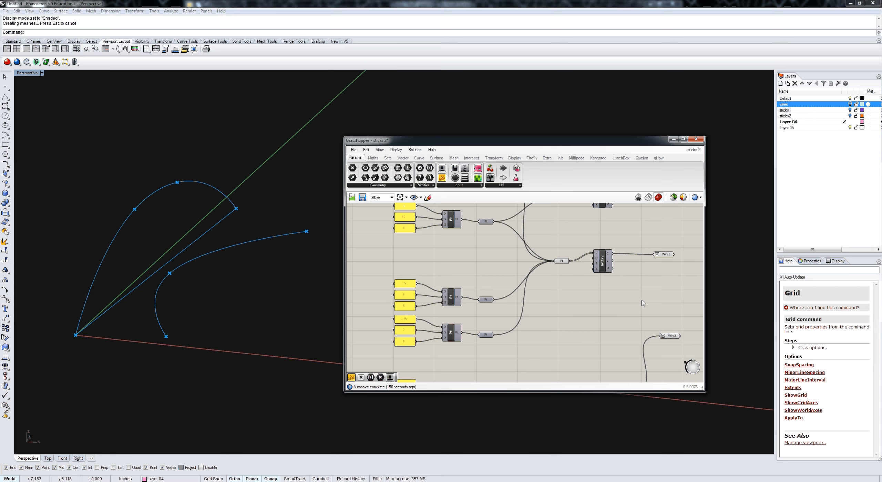
right_click_drag(608, 307, 550, 279)
scroll(550, 279, "down", 2)
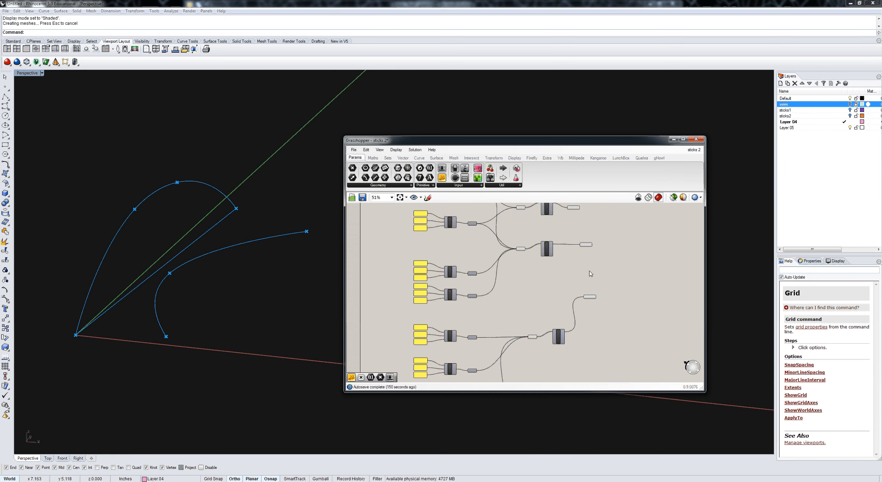
Step: Add an Evaluate Curve component near Wire1 and connect Wire1 to its curve input
scroll(590, 274, "up", 2)
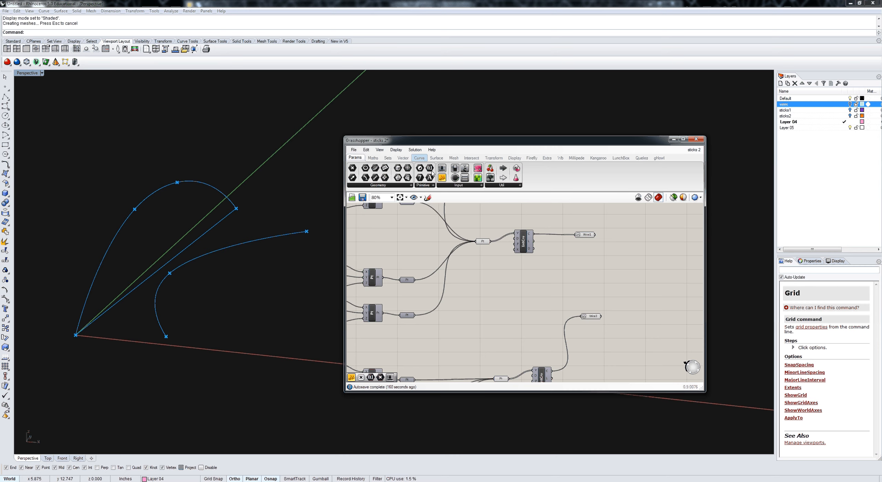
double_click(620, 266)
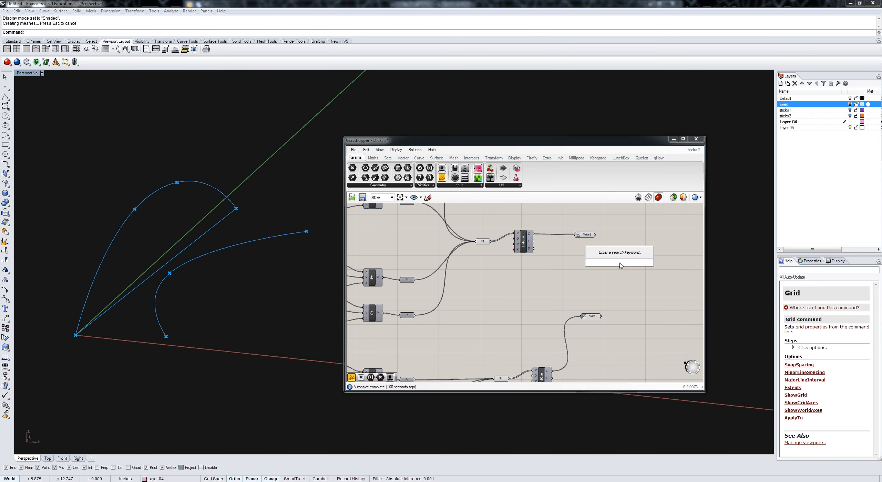
type("eval")
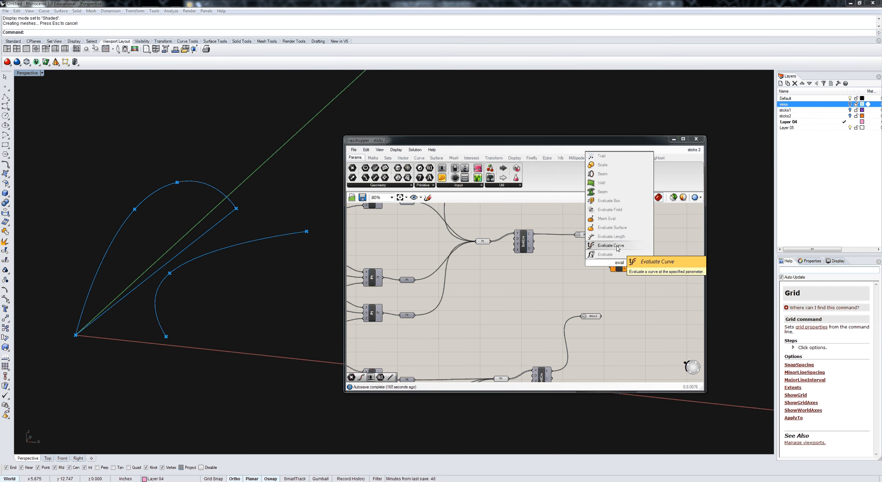
left_click(617, 245)
scroll(590, 237, "up", 2)
left_click(590, 238)
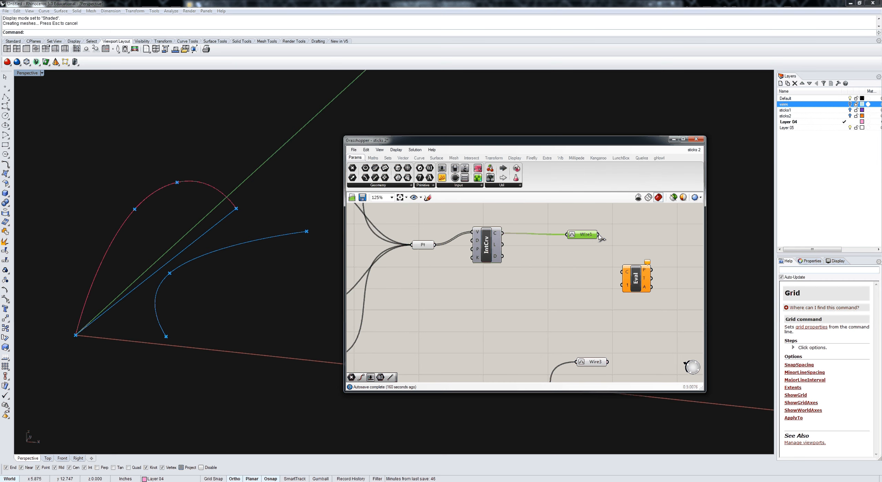
left_click_drag(598, 234, 624, 271)
Step: Add a number slider at 0.250 and feed it through a Number parameter into the Evaluate Curve's t input
left_click_drag(442, 169, 510, 292)
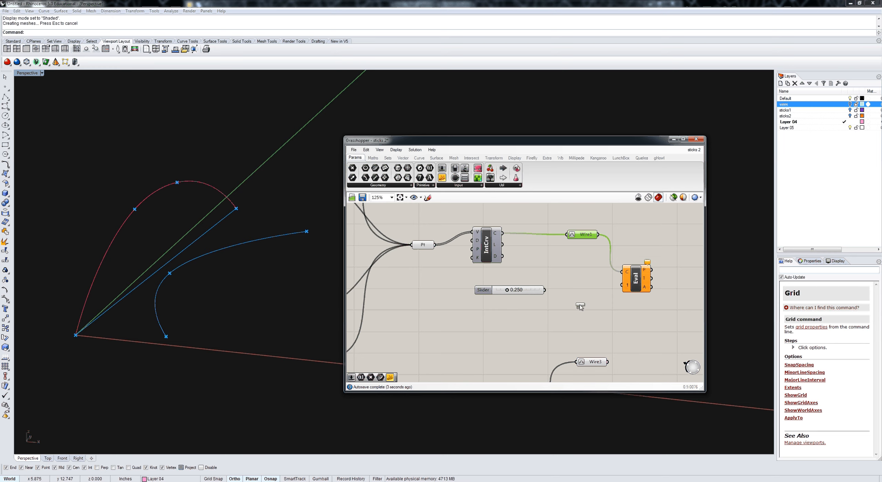
left_click_drag(580, 306, 645, 270)
left_click(637, 291)
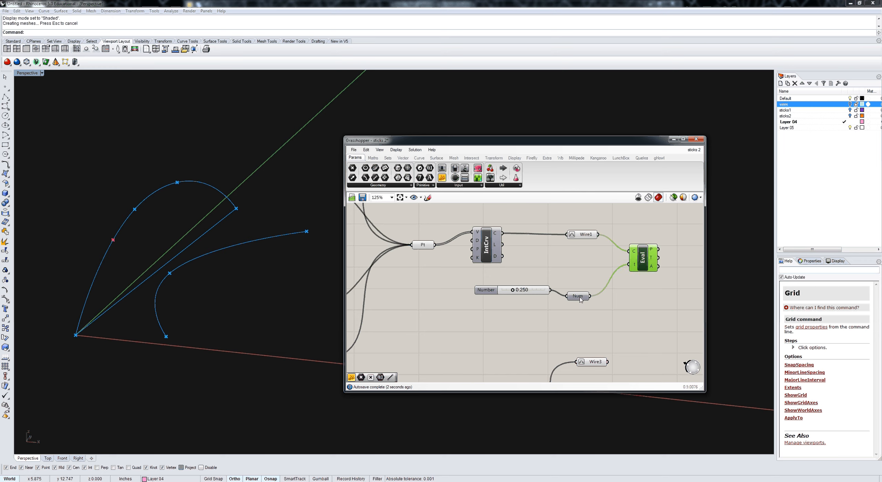
left_click_drag(580, 299, 588, 285)
right_click_drag(599, 323, 574, 322)
Step: Duplicate the slider, its Number parameter and the Evaluate Curve component together
left_click_drag(589, 322, 504, 267)
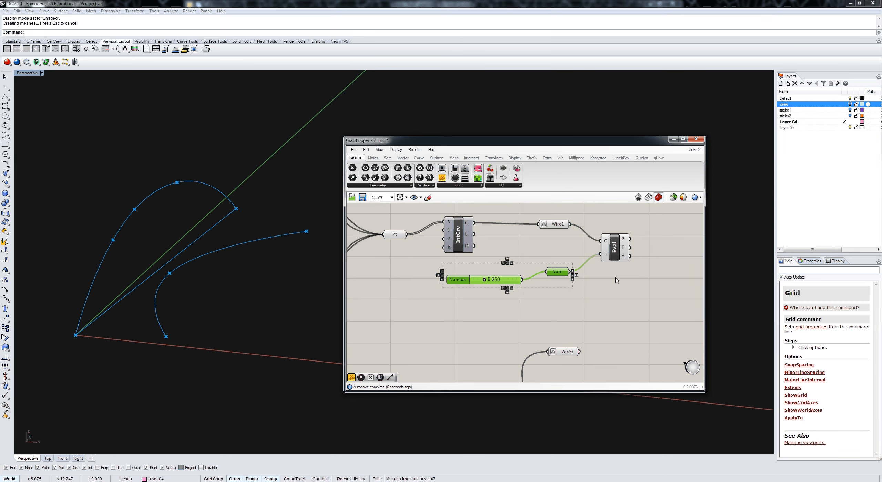
left_click(615, 253, "shift")
right_click_drag(610, 308, 608, 308)
scroll(608, 307, "down", 1)
right_click(584, 296)
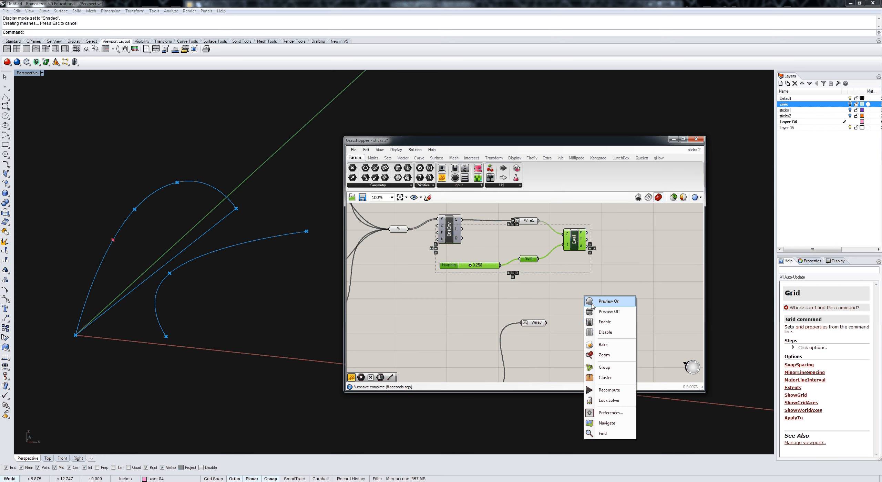
left_click(595, 274)
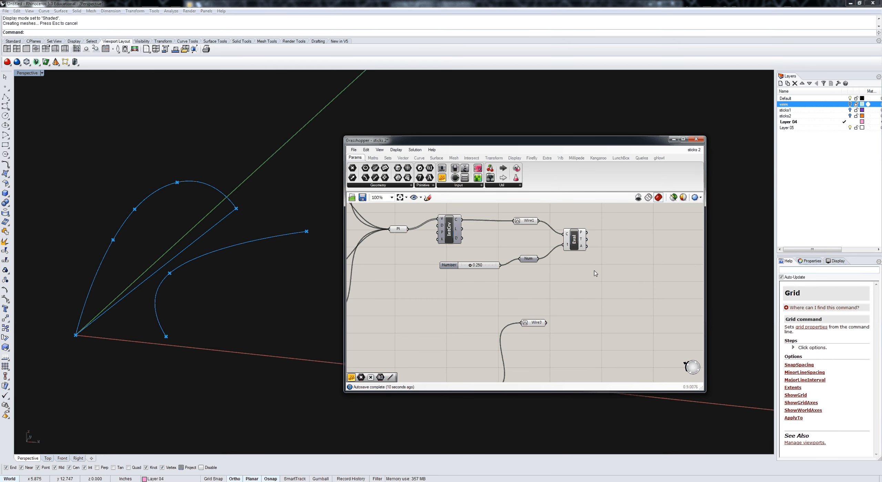
key("ctrl+v")
key("ctrl+v")
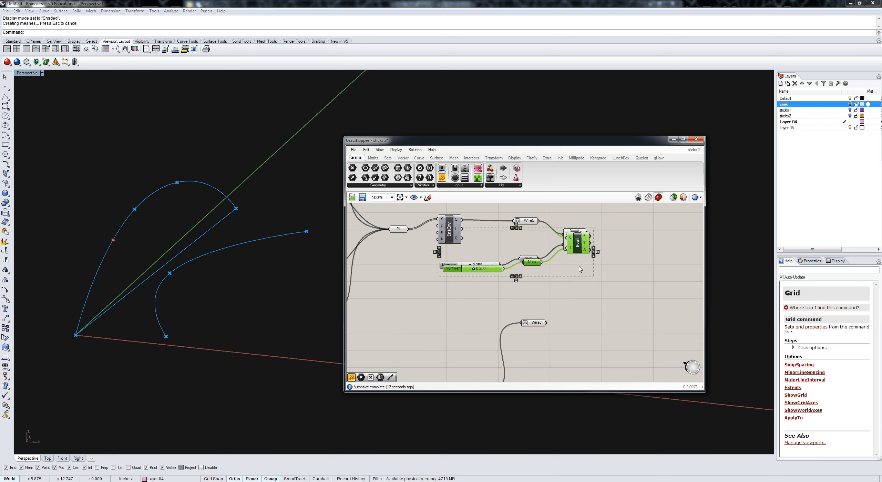
Step: Move the duplicated evaluation set down beside Wire3 and replace its curve input with Wire3
left_click_drag(577, 247, 649, 347)
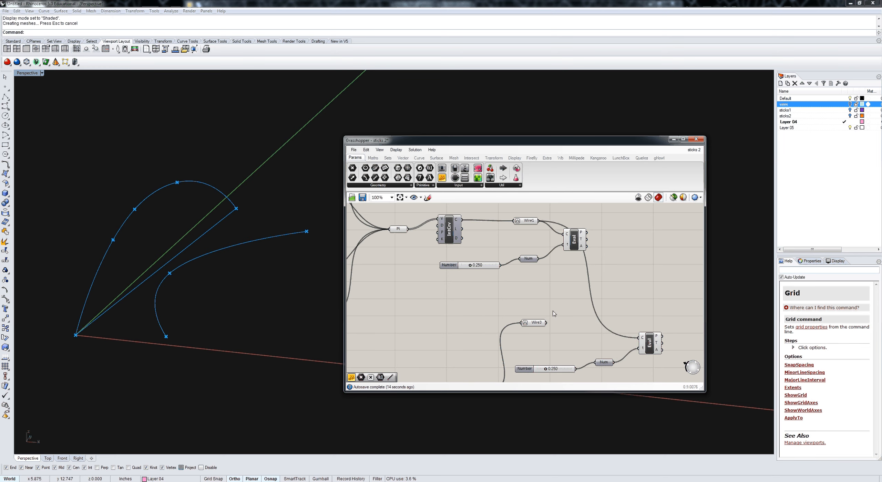
left_click_drag(546, 323, 641, 340)
right_click_drag(657, 314, 624, 310)
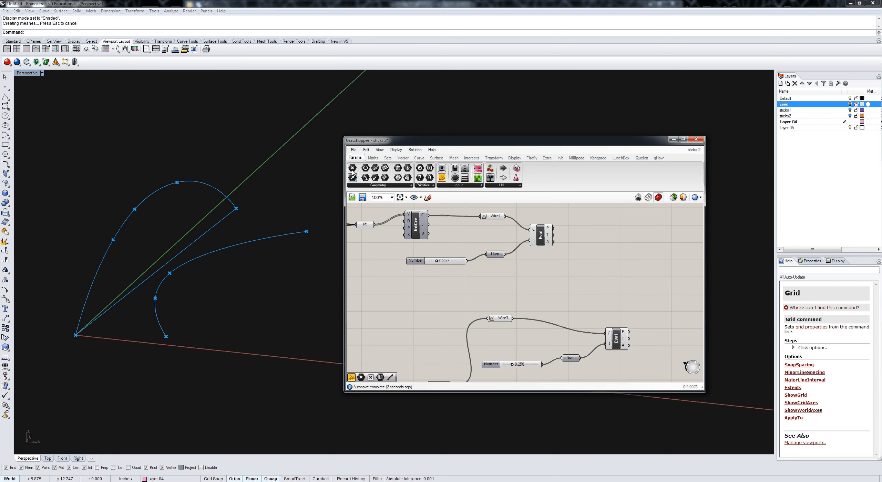
Step: Add a Line component joining the evaluated point on Wire1 to the evaluated point on Wire3
left_click(419, 157)
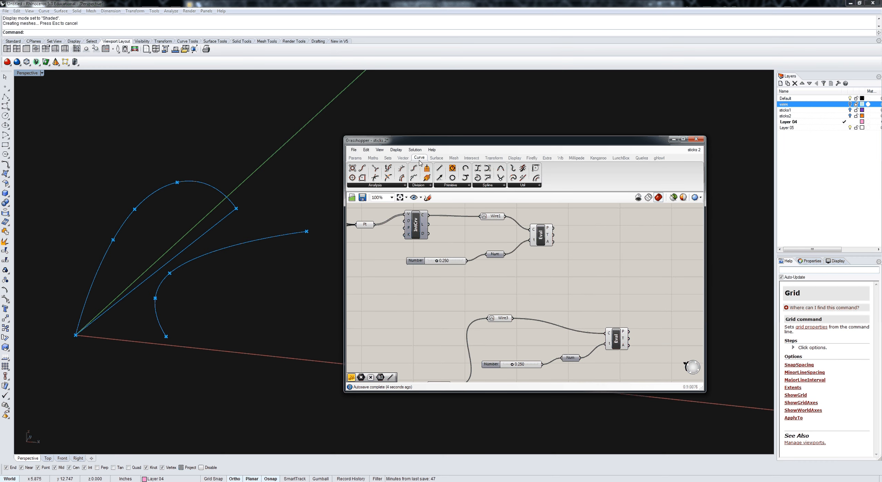
left_click_drag(439, 168, 637, 280)
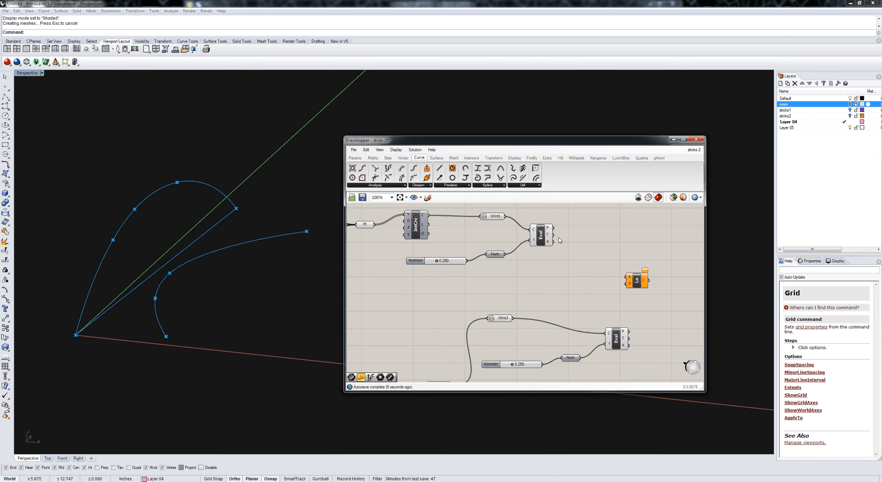
left_click_drag(553, 227, 628, 278)
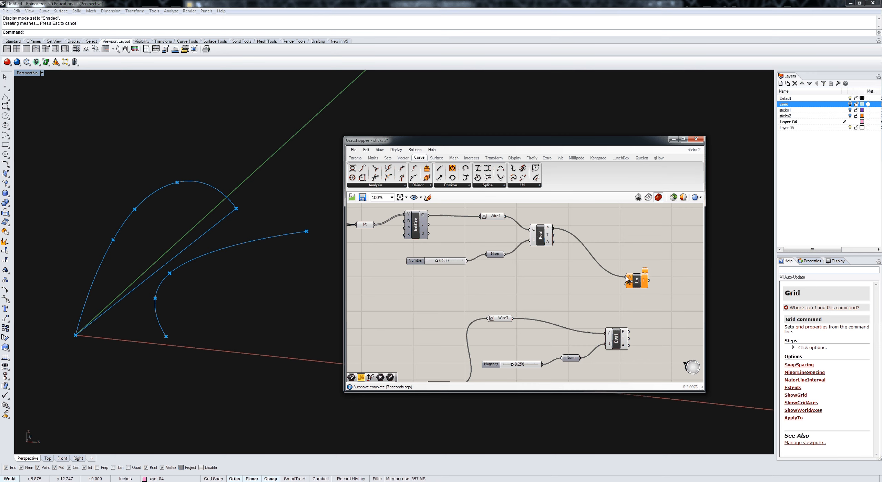
left_click_drag(629, 332, 637, 285)
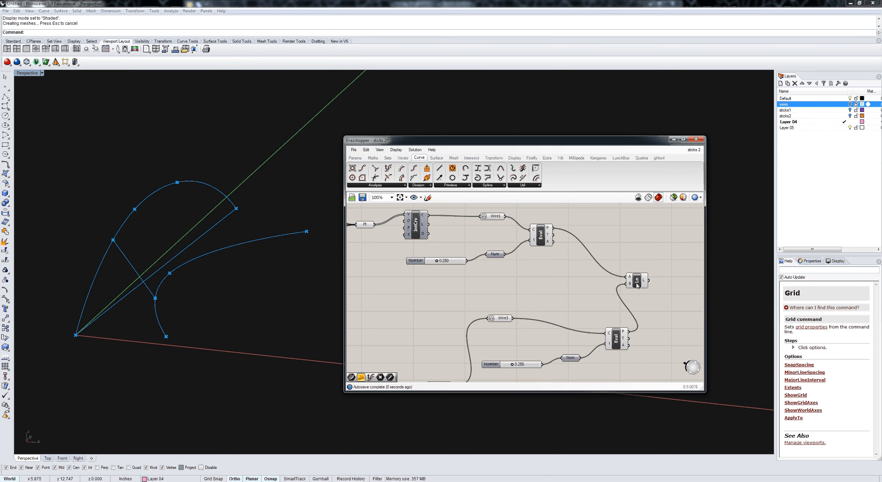
left_click(637, 285)
Step: Set the slider driving the Wire1 evaluation to 0.214
scroll(472, 268, "up", 3)
scroll(472, 267, "up", 1)
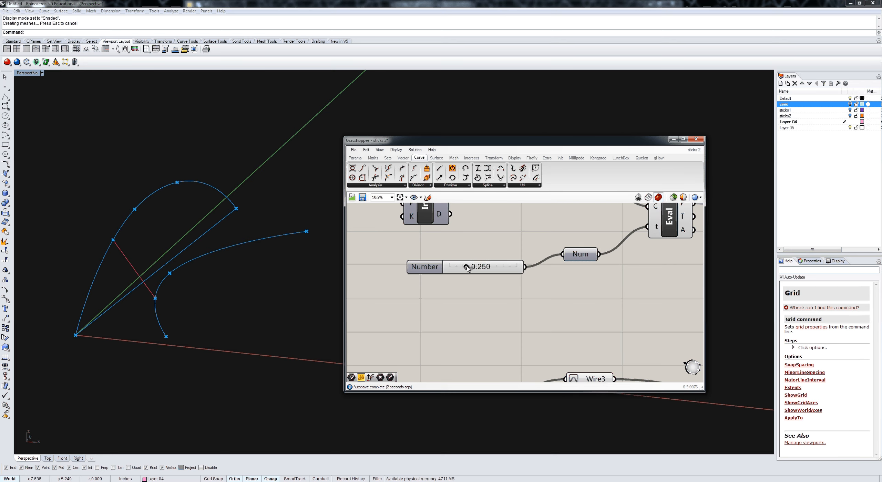
left_click_drag(466, 267, 464, 270)
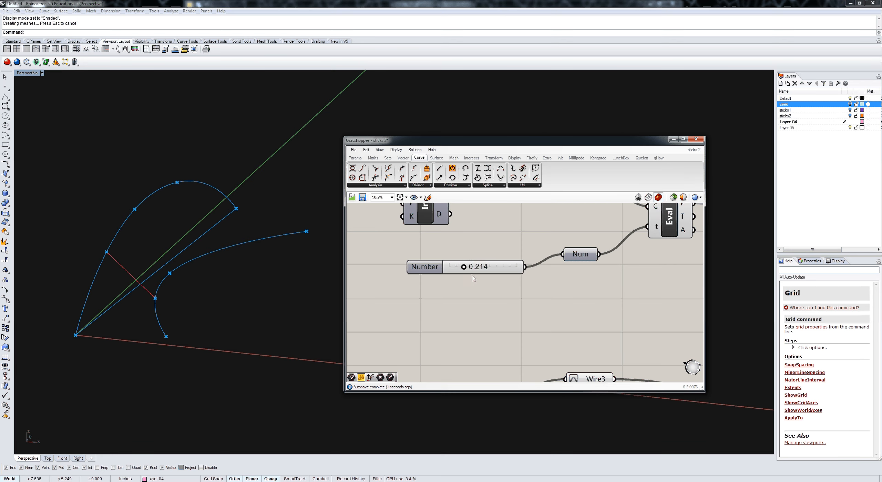
scroll(490, 292, "down", 3)
scroll(491, 292, "down", 2)
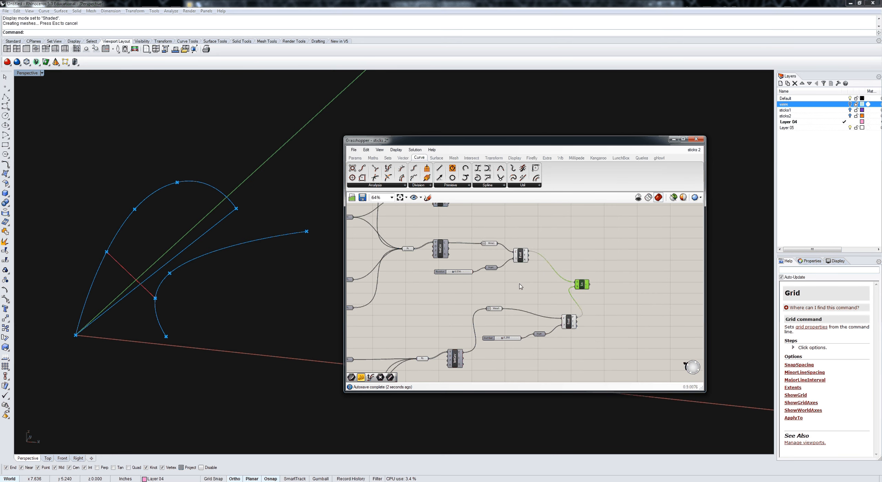
Step: Tidy the Wire1 branch by spacing out its interpolated curve, wire parameter and evaluation set, and move the Line component further along
left_click_drag(534, 293, 436, 242)
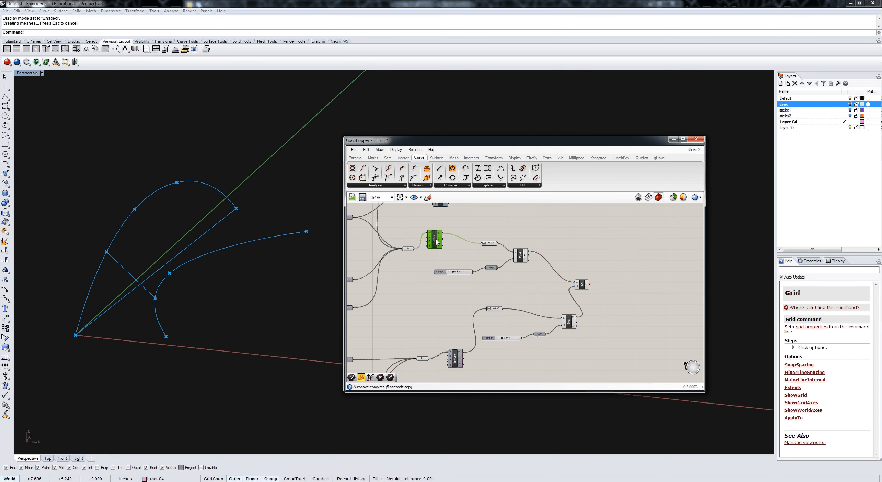
left_click(491, 243)
left_click_drag(491, 243, 485, 229)
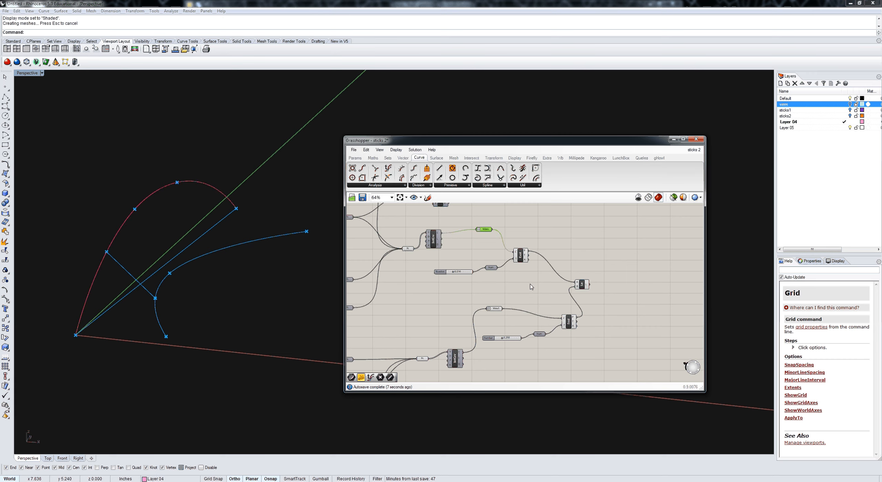
left_click_drag(534, 291, 455, 254)
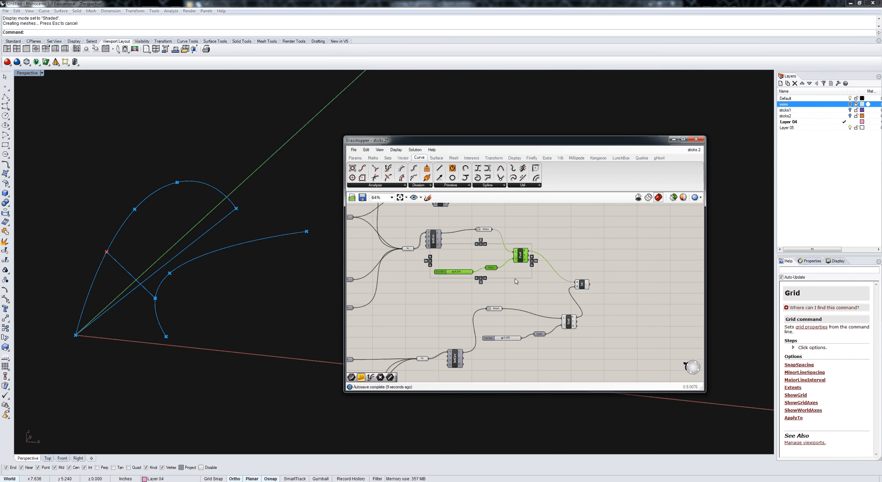
left_click_drag(521, 252, 530, 253)
right_click_drag(529, 252, 522, 277)
left_click_drag(522, 276, 546, 265)
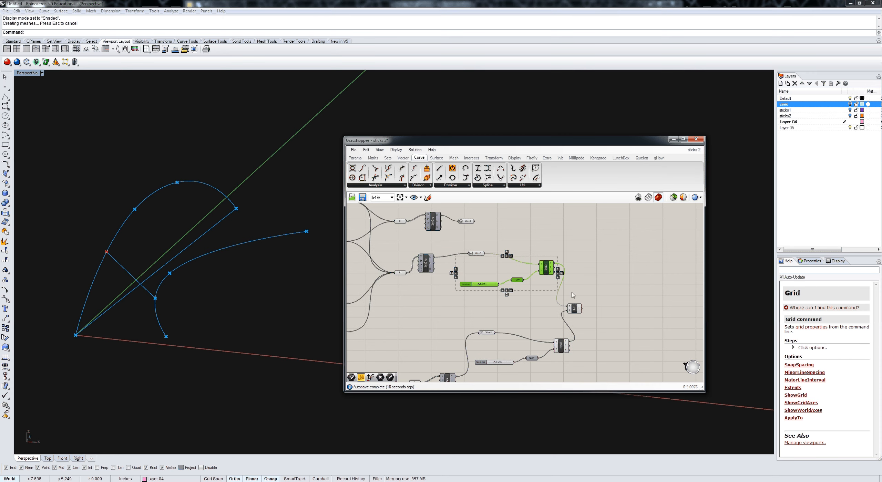
left_click(578, 306)
left_click_drag(579, 306, 613, 274)
Step: Move Wire3 and its slider, Number parameter and Evaluate Curve component up beneath the Wire1 evaluation set
left_click(538, 365)
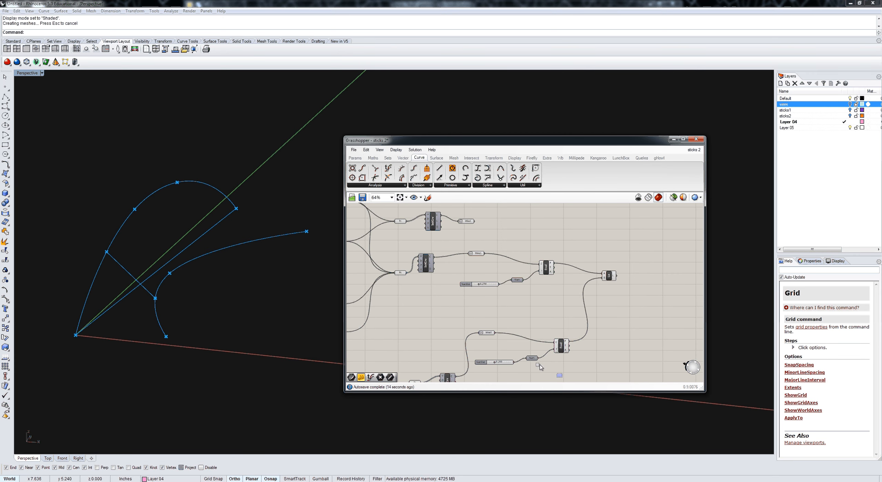
left_click_drag(539, 365, 475, 322)
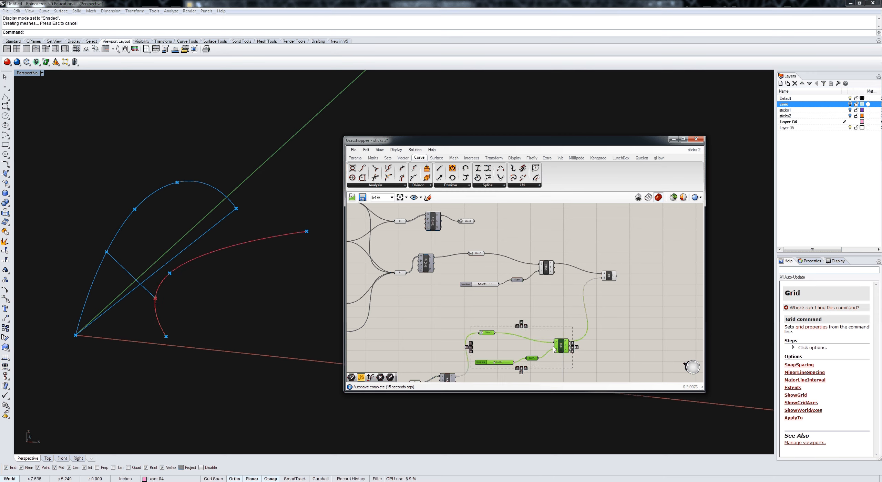
left_click_drag(554, 350, 570, 318)
left_click(632, 352)
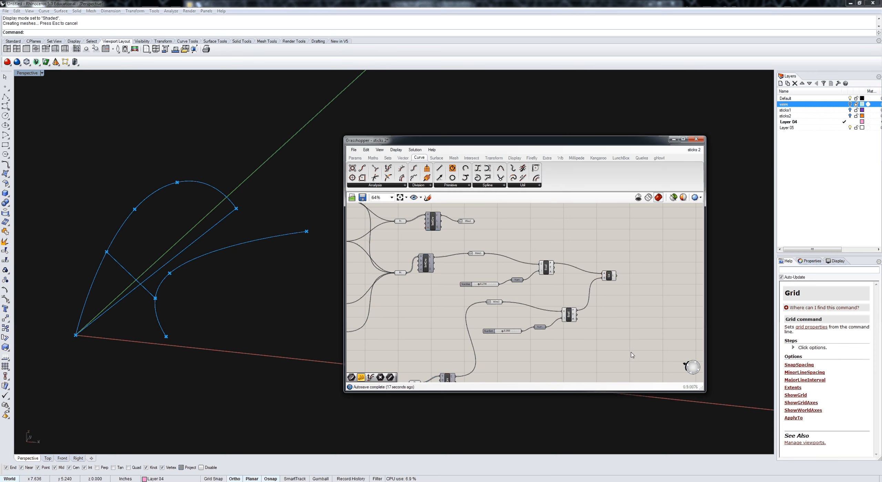
Step: Move the two slider-driven Evaluate Curve sets and their Line component further along, and place a duplicate of them beneath
left_click_drag(631, 353, 480, 306)
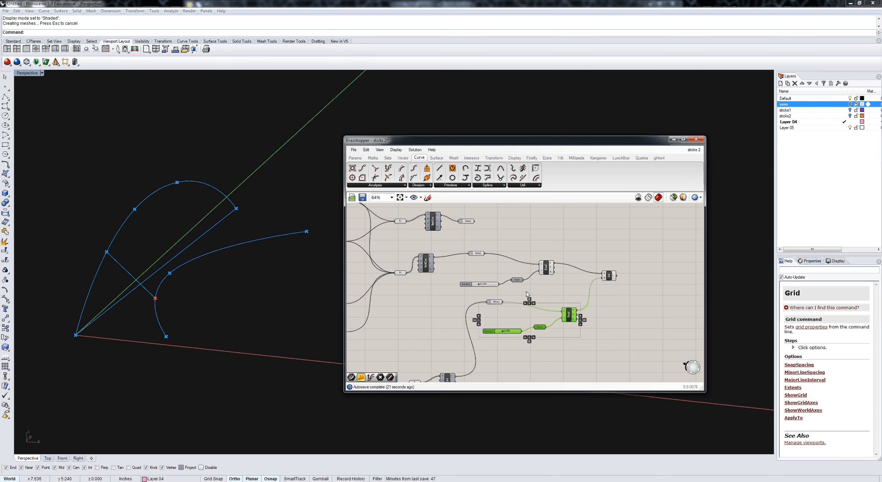
left_click_drag(530, 291, 487, 277)
left_click_drag(558, 289, 544, 267, "shift")
left_click_drag(621, 288, 608, 279, "shift")
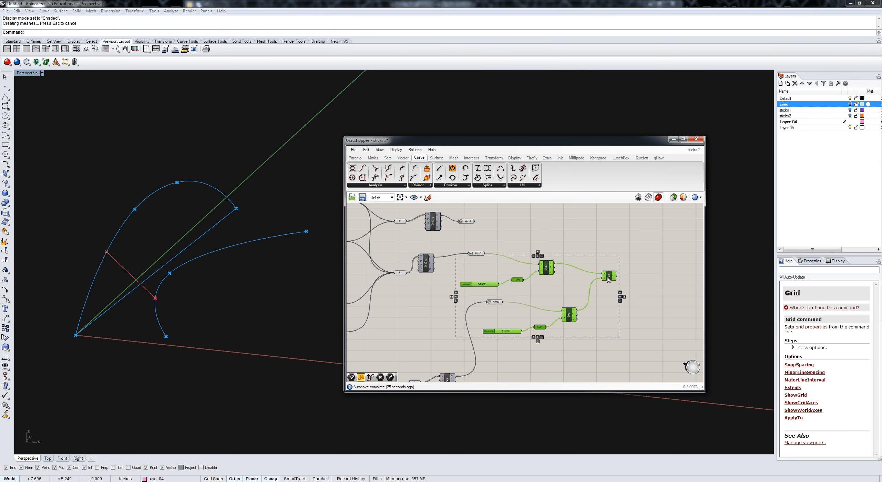
right_click_drag(585, 281, 554, 255)
scroll(554, 255, "down", 2)
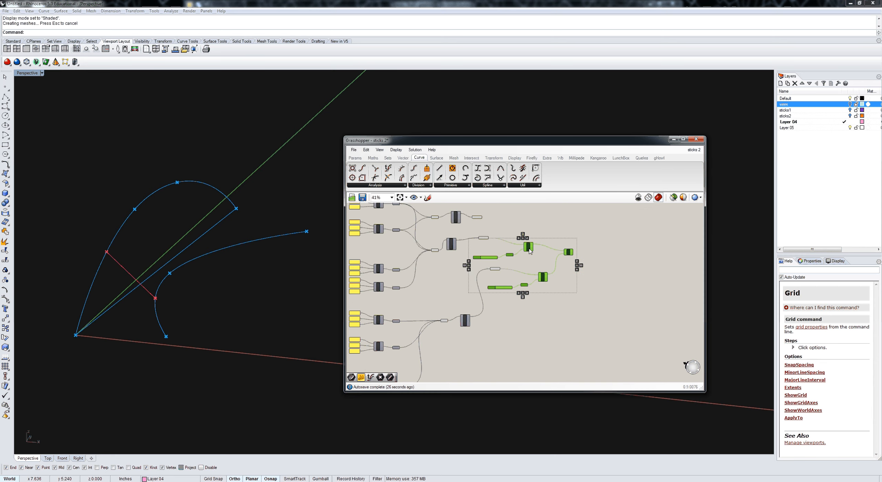
left_click_drag(529, 251, 629, 324)
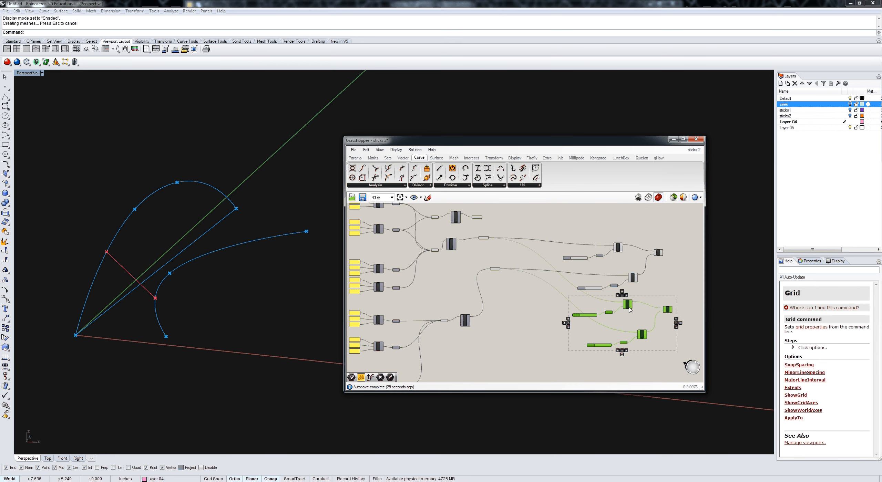
left_click(650, 296)
Step: In the duplicated set, set the Wire1 slider to 0.675 and the Wire3 slider to about 0.73
scroll(624, 321, "up", 3)
scroll(577, 345, "up", 1)
right_click_drag(577, 345, 528, 327)
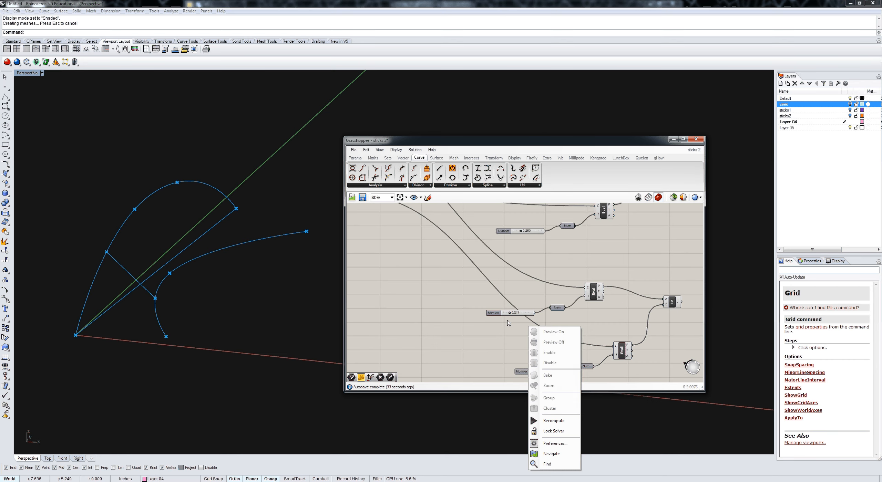
scroll(508, 318, "up", 3)
left_click(512, 309)
left_click_drag(512, 309, 536, 309)
right_click_drag(533, 331, 489, 269)
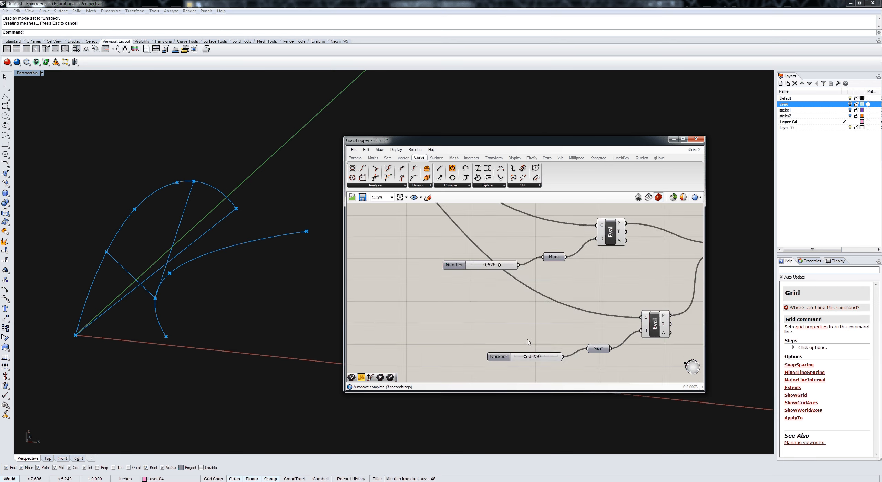
left_click_drag(524, 360, 556, 362)
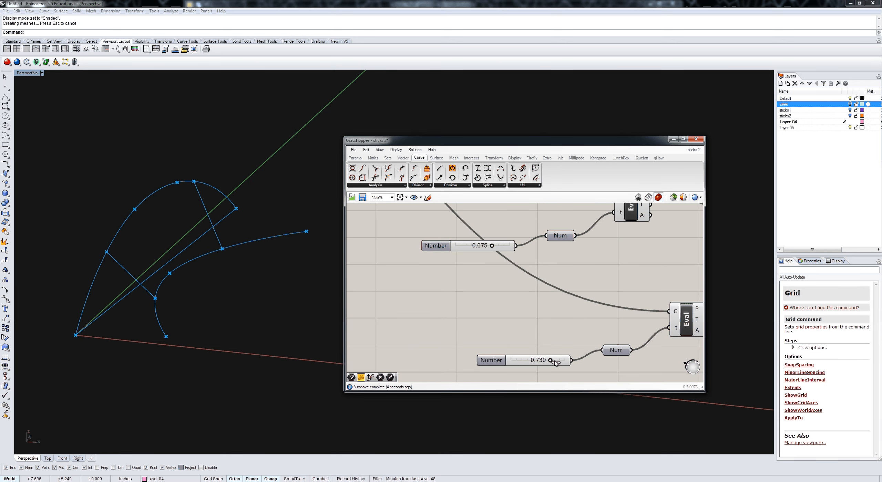
Step: Add a Curve parameter fed by the upper Line component and name it section1
right_click_drag(580, 297, 504, 317)
scroll(604, 269, "down", 2)
right_click_drag(604, 269, 517, 333)
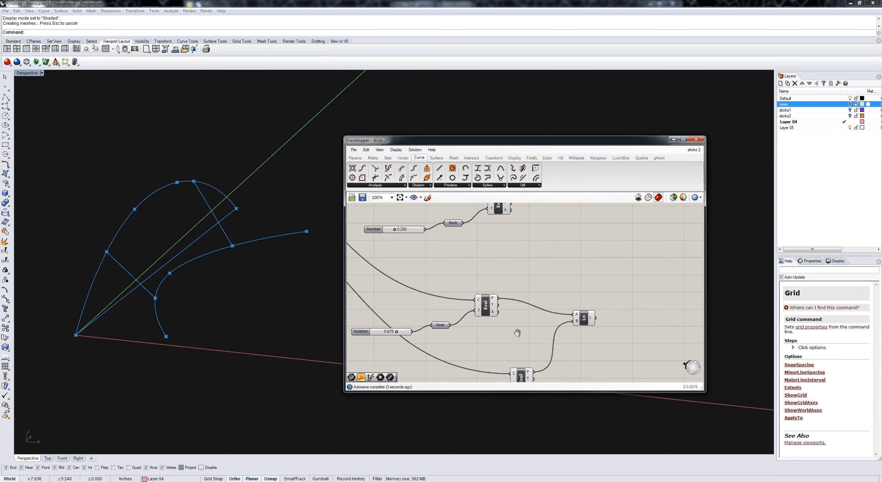
scroll(493, 355, "down", 2)
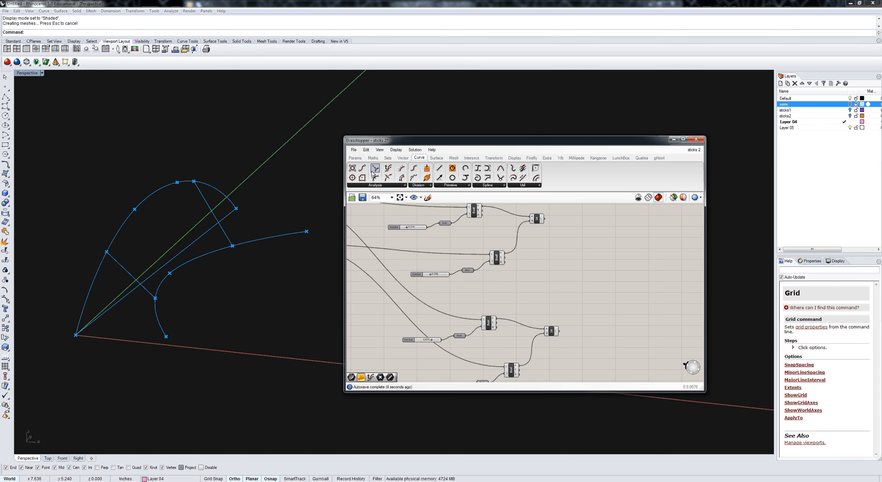
left_click(355, 158)
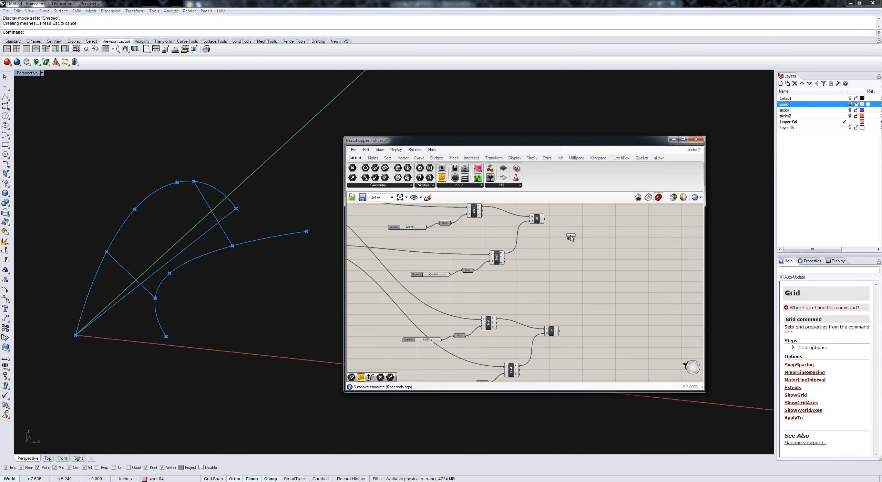
scroll(560, 222, "up", 2)
left_click_drag(570, 238, 553, 225)
scroll(558, 224, "up", 2)
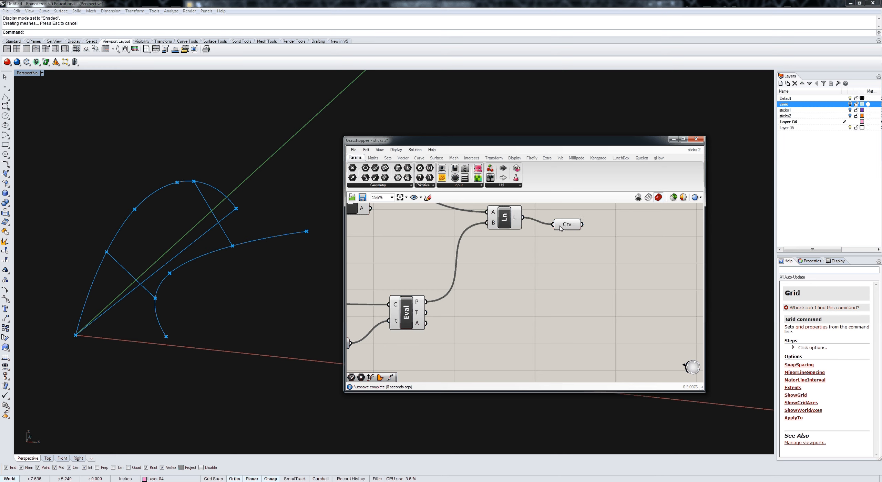
right_click(560, 226)
type("section1")
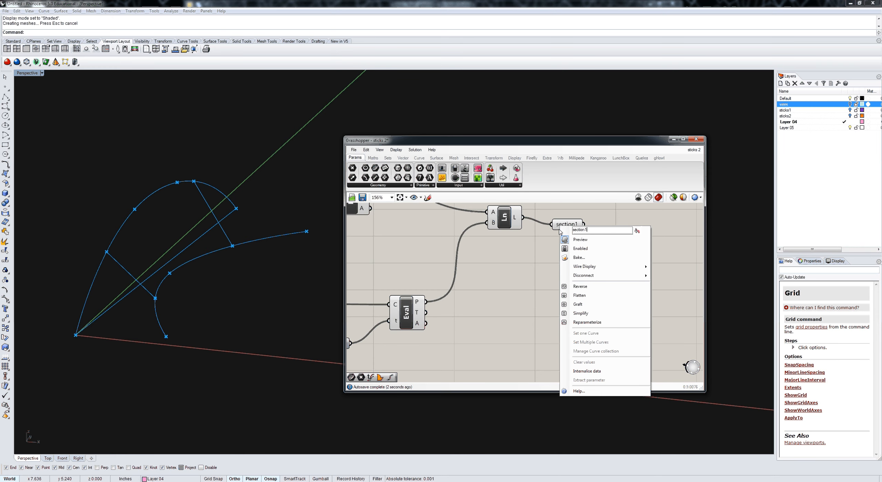
key("Return")
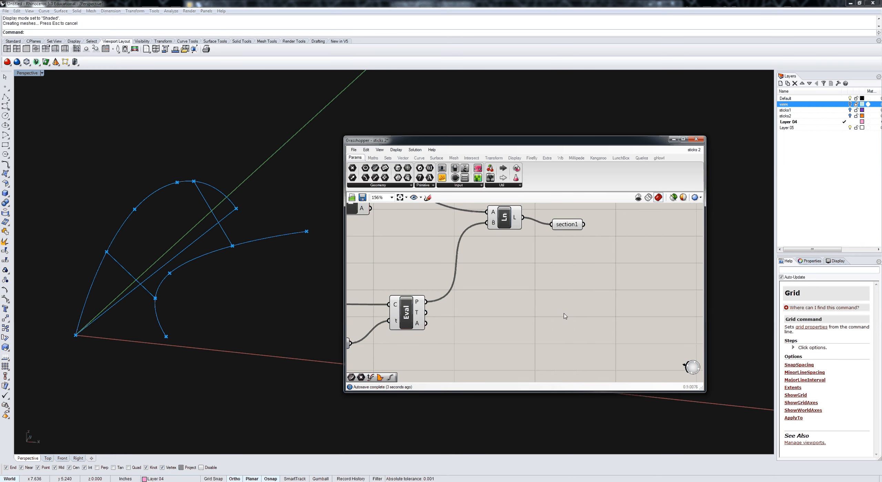
Step: Add another Curve parameter fed by the duplicated Line component and name it section2
scroll(565, 316, "down", 4)
left_click_drag(376, 168, 561, 356)
scroll(551, 354, "up", 7)
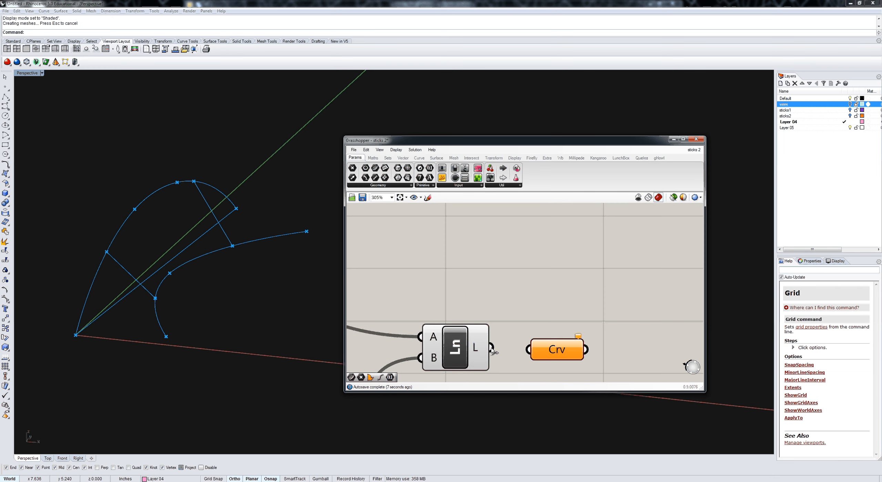
left_click_drag(490, 349, 545, 352)
right_click(545, 353)
type("se")
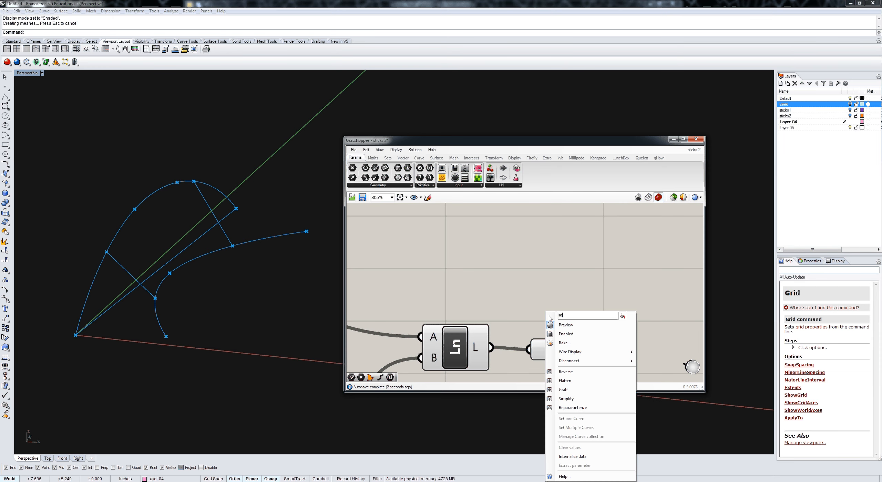
type("ction2")
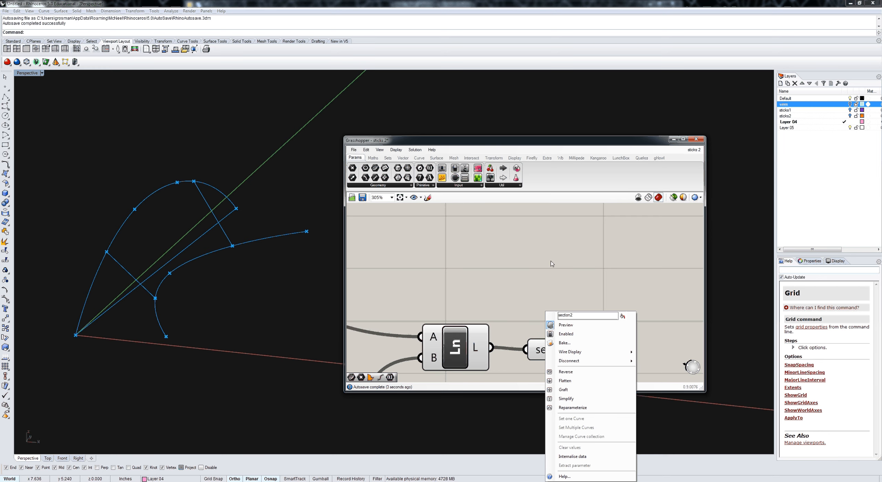
right_click_drag(542, 286, 489, 301)
Step: Add a Sweep2 component and position it just after the Wire1 and Wire3 parameters
scroll(495, 305, "down", 4)
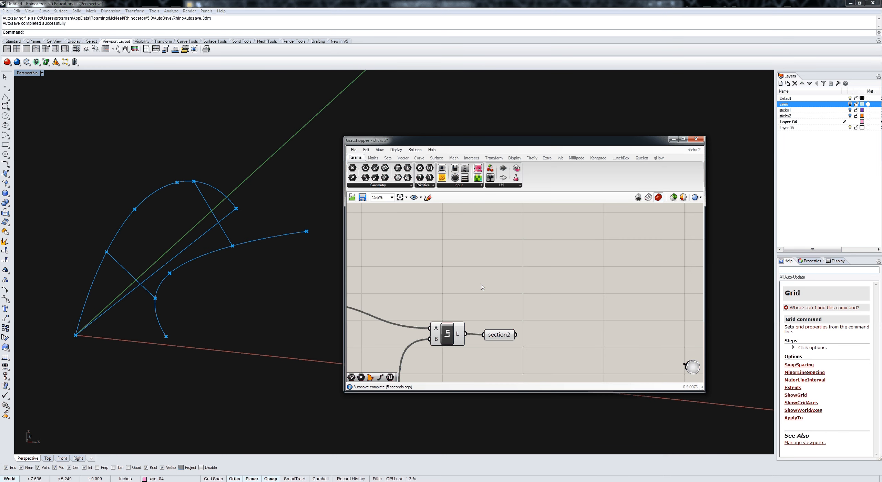
scroll(482, 286, "down", 1)
left_click(436, 158)
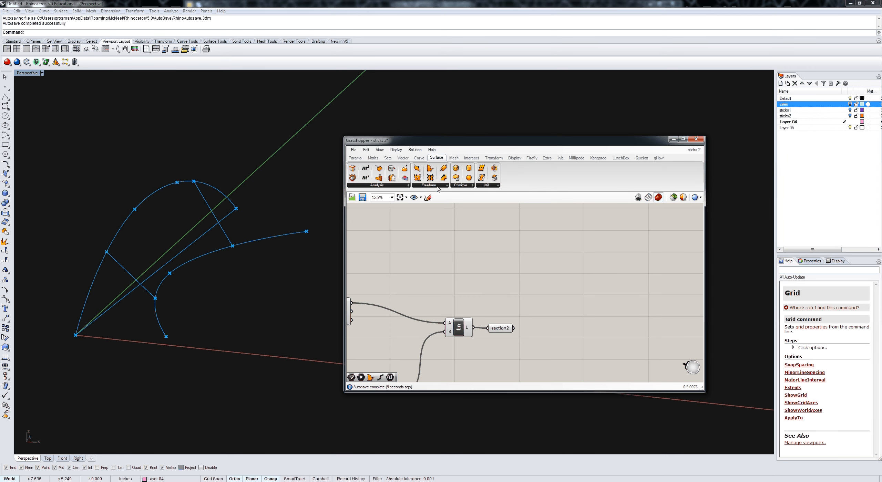
left_click(437, 188)
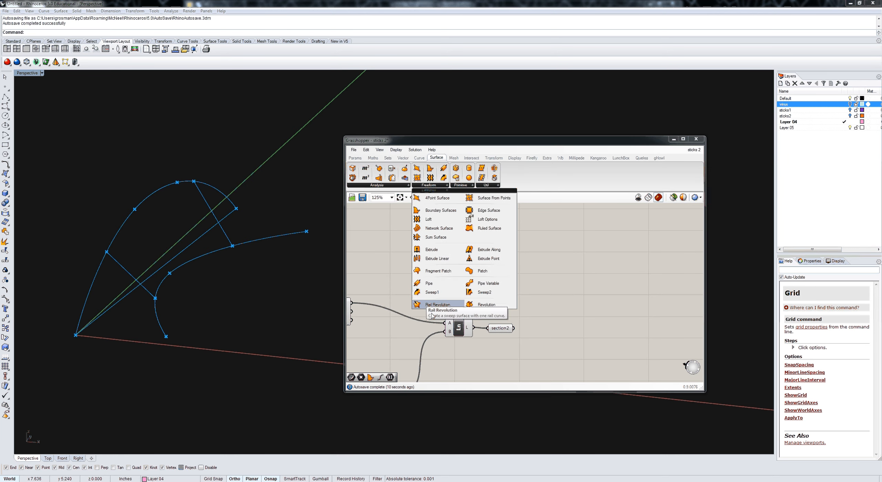
left_click(484, 293)
scroll(469, 279, "down", 4)
right_click_drag(469, 279, 605, 329)
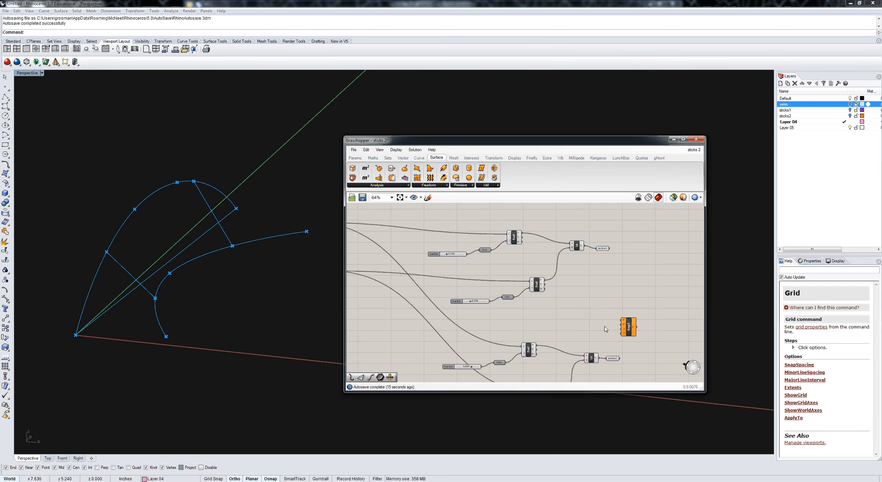
scroll(605, 329, "down", 1)
left_click_drag(615, 326, 448, 286)
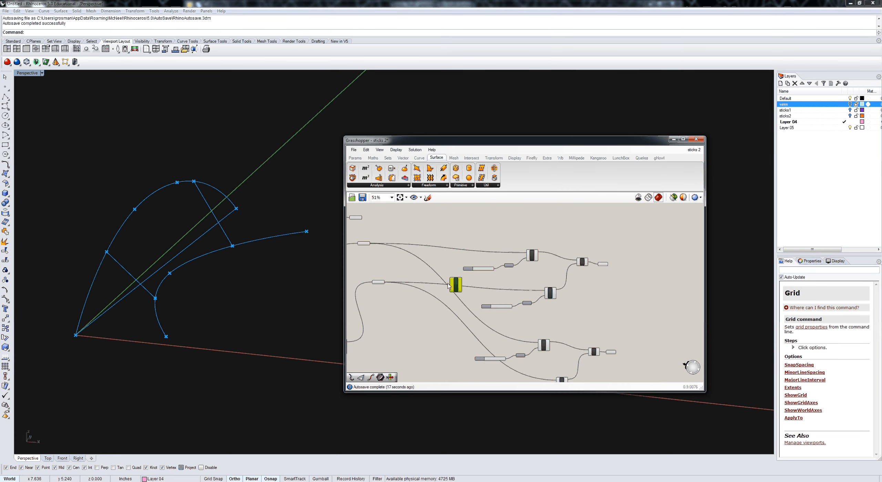
Step: Connect Wire1 and Wire3 as the first and second rails of the Sweep2 component
scroll(449, 285, "up", 3)
left_click(357, 227)
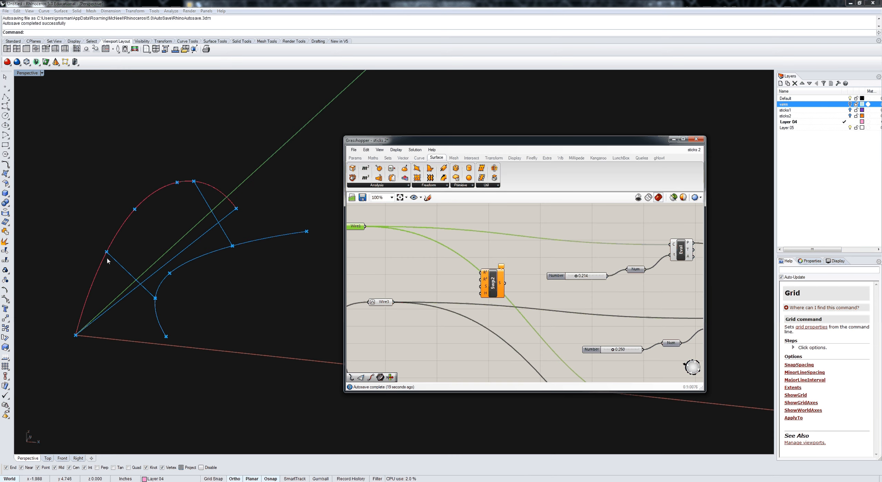
left_click_drag(365, 227, 481, 272)
left_click(384, 303)
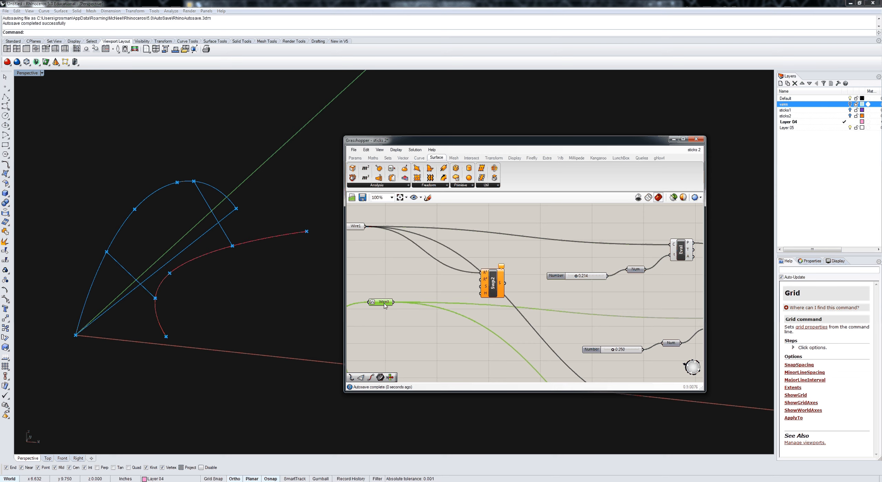
left_click_drag(393, 302, 481, 279)
Step: Move the Sweep2 component beyond section1 and connect section1 to its sections input
scroll(390, 311, "down", 3)
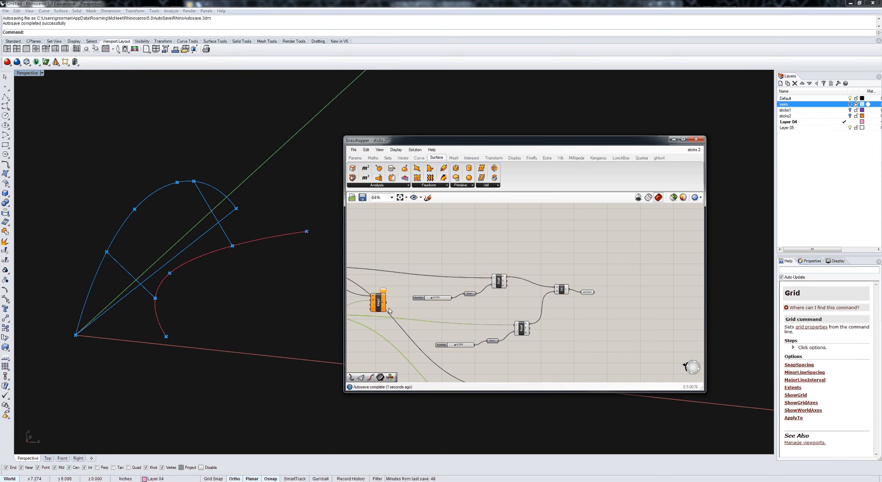
left_click_drag(378, 306, 638, 318)
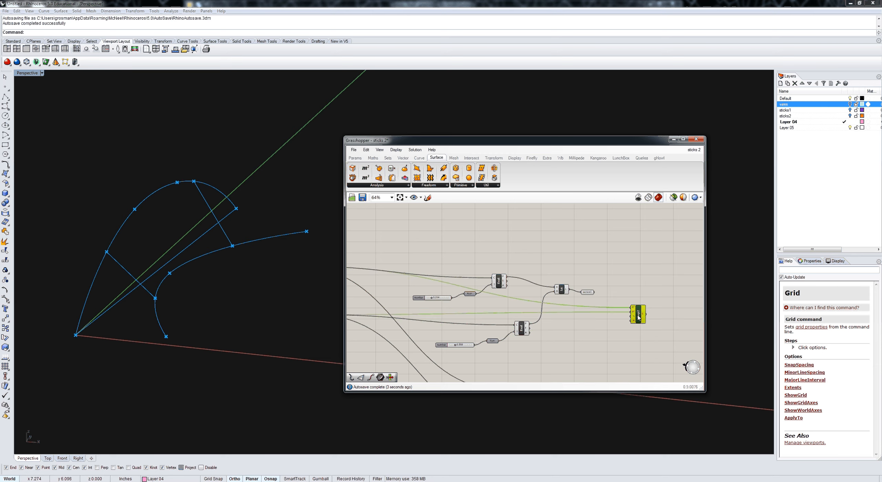
scroll(602, 306, "up", 3)
left_click(577, 286)
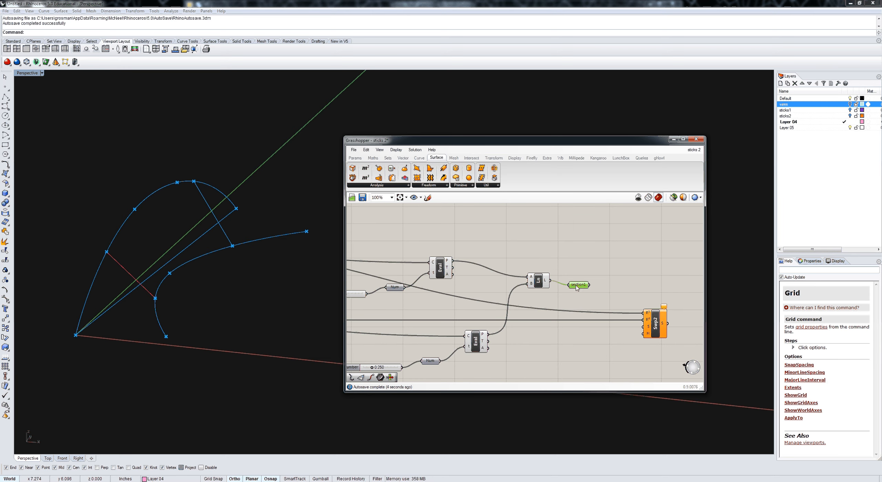
left_click_drag(589, 285, 643, 327)
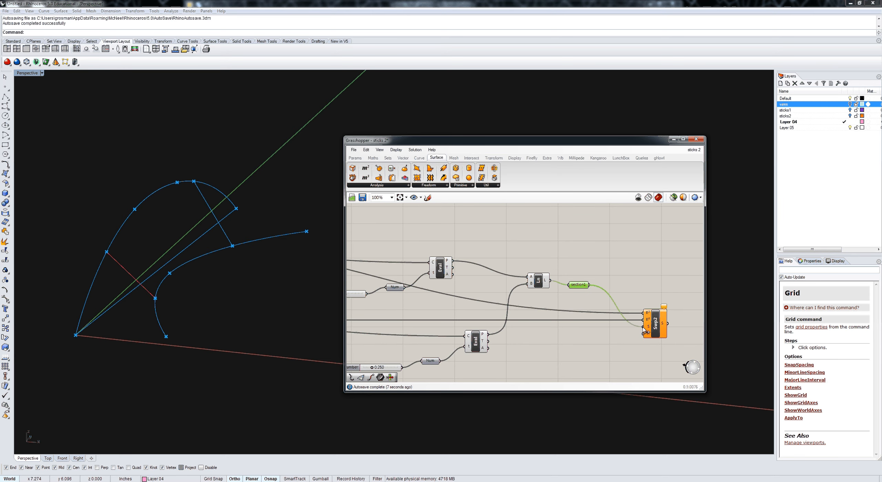
Step: Add section2 to the Sweep2 sections input alongside section1, with the sweep selected to highlight its surface
right_click_drag(299, 234, 237, 187)
left_click(649, 319)
scroll(551, 350, "down", 3)
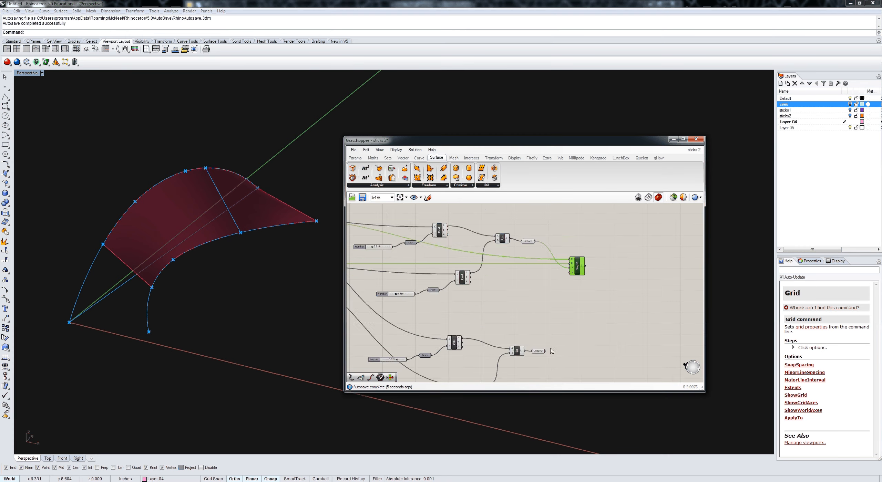
scroll(551, 351, "up", 1)
left_click_drag(546, 351, 575, 250)
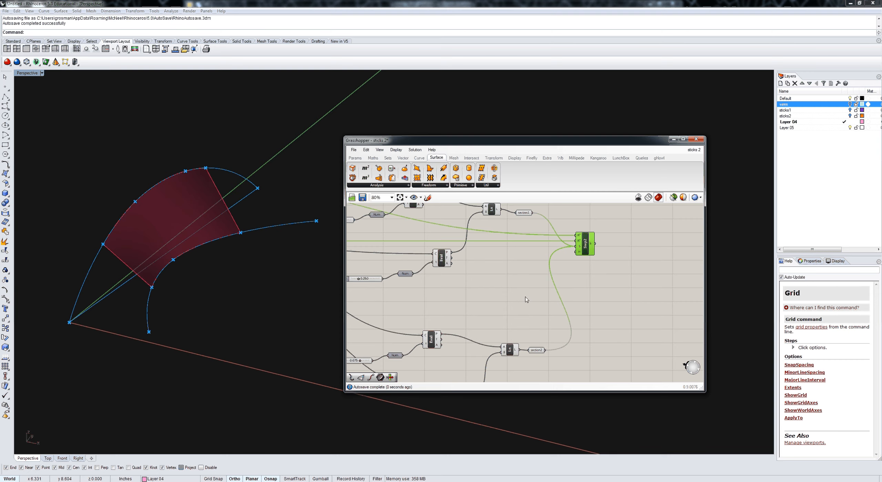
Step: Set the slider driving section2's Wire1 evaluation to 0.963 to extend the sweep along Wire1
right_click_drag(525, 297, 504, 297)
right_click_drag(262, 253, 519, 293)
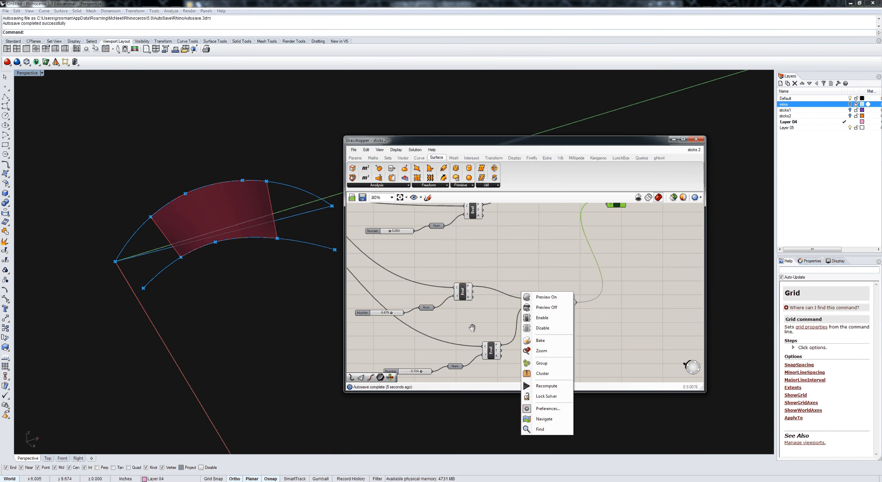
right_click_drag(475, 326, 519, 310)
scroll(515, 313, "down", 1)
scroll(451, 303, "up", 3)
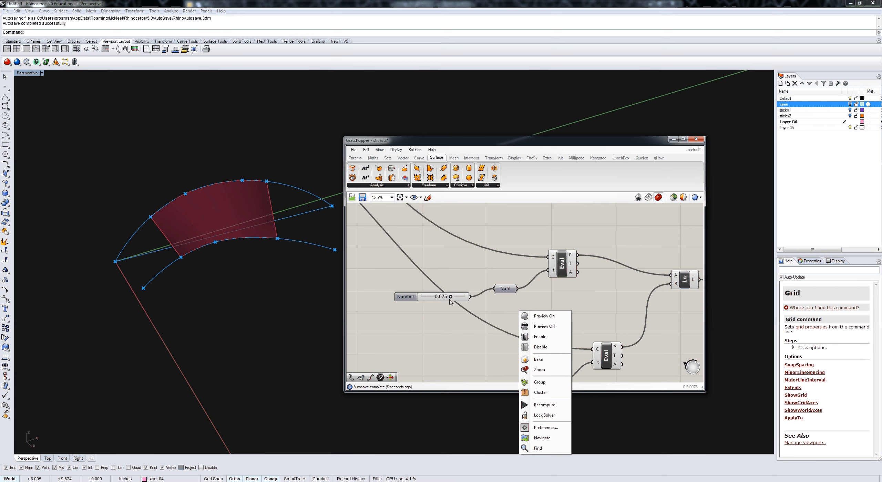
left_click_drag(451, 298, 463, 301)
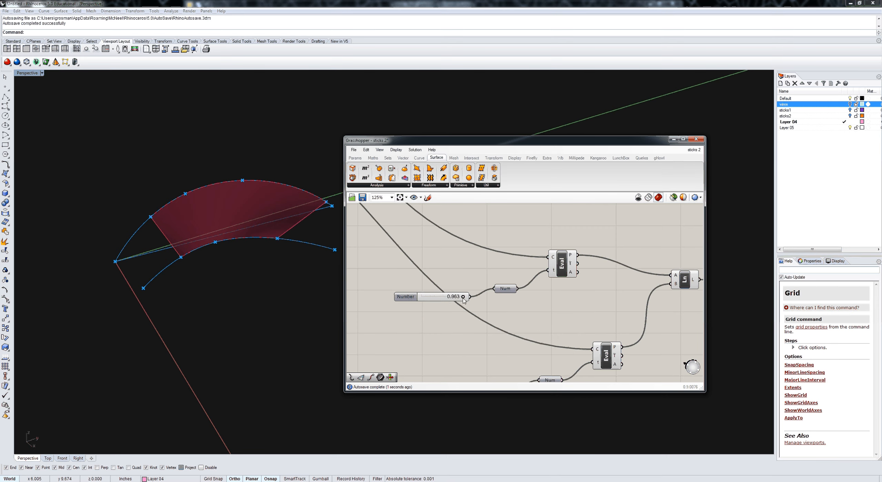
Step: Deselect the sweep, set the slider driving section2's Wire3 evaluation to 0.965, and orbit around the swept surface
scroll(451, 292, "down", 1)
right_click(440, 286)
left_click(440, 285)
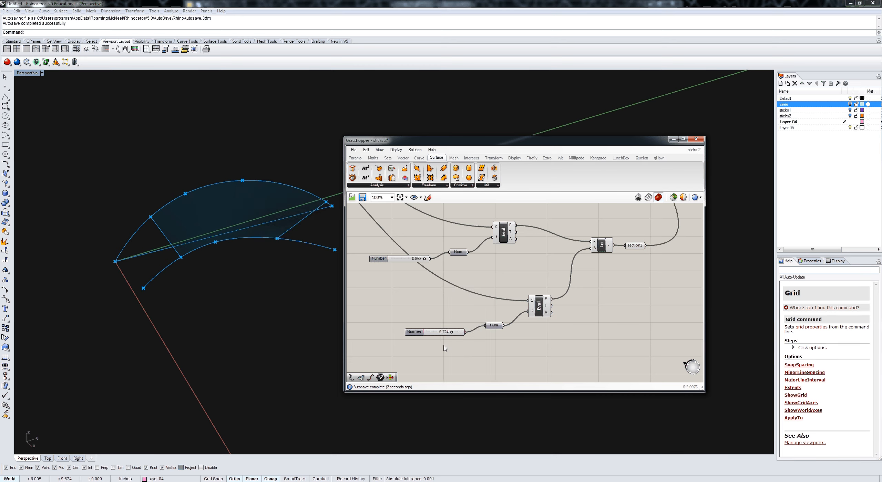
scroll(443, 348, "up", 3)
left_click_drag(458, 326, 474, 326)
right_click_drag(248, 248, 398, 284)
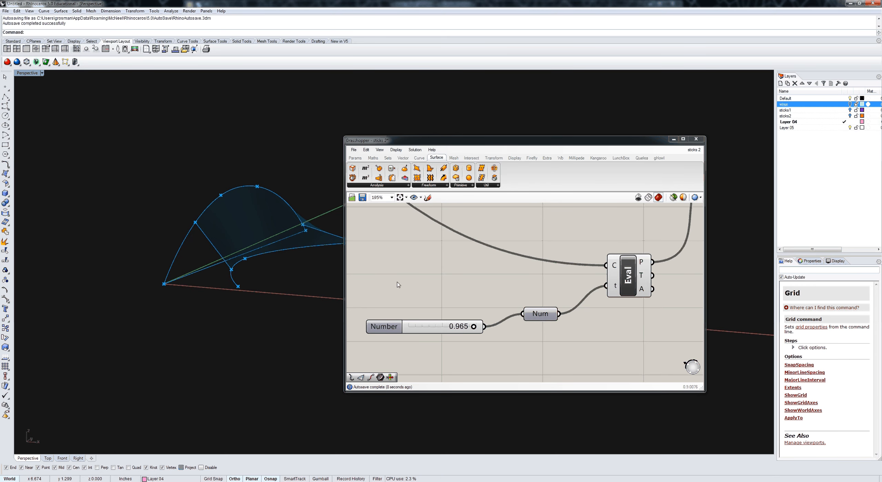
right_click_drag(549, 282, 464, 309)
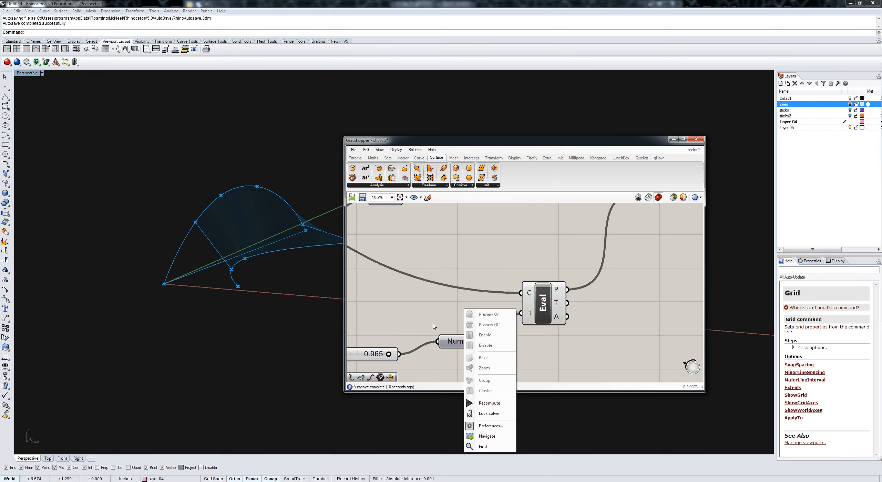
Step: Add a Surface parameter beyond the Sweep2 component and connect the sweep's surface output to it
scroll(434, 327, "down", 4)
right_click_drag(560, 314, 510, 347)
scroll(535, 271, "down", 3)
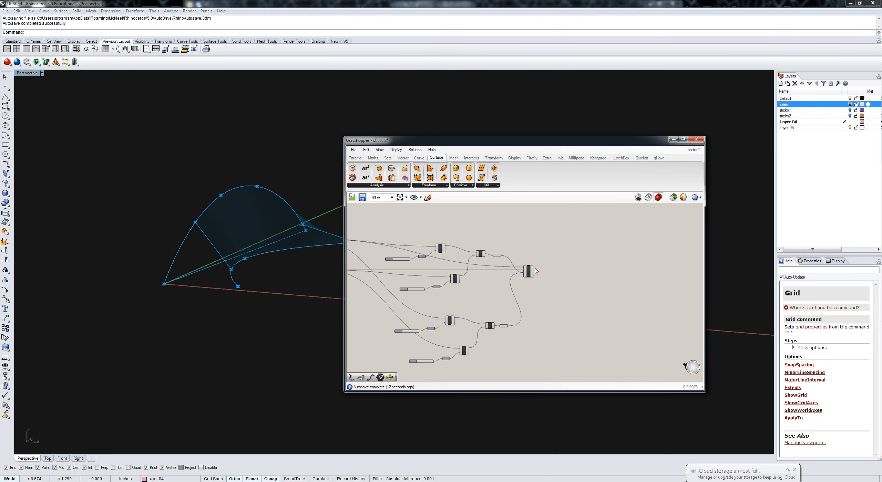
scroll(535, 271, "up", 3)
left_click(355, 158)
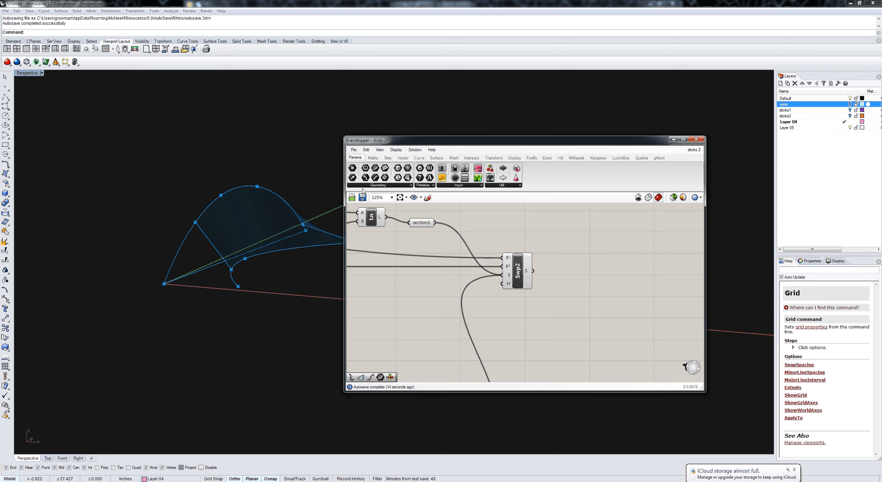
left_click(358, 185)
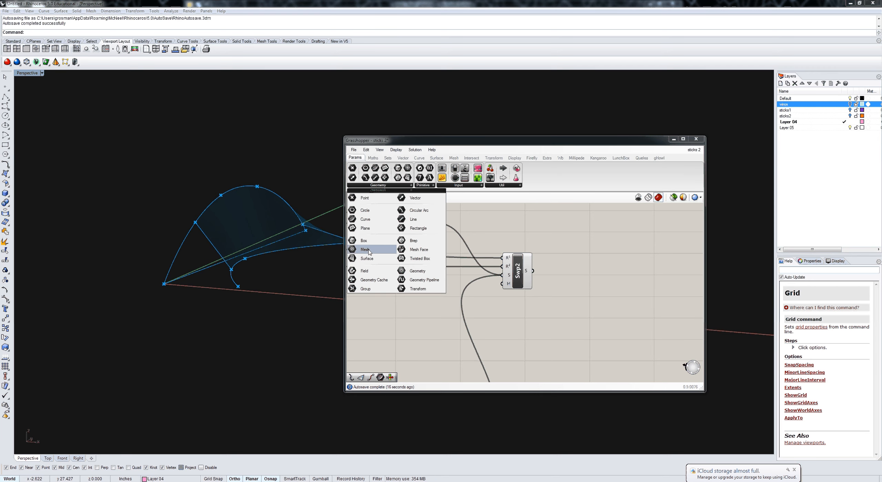
left_click_drag(368, 261, 626, 294)
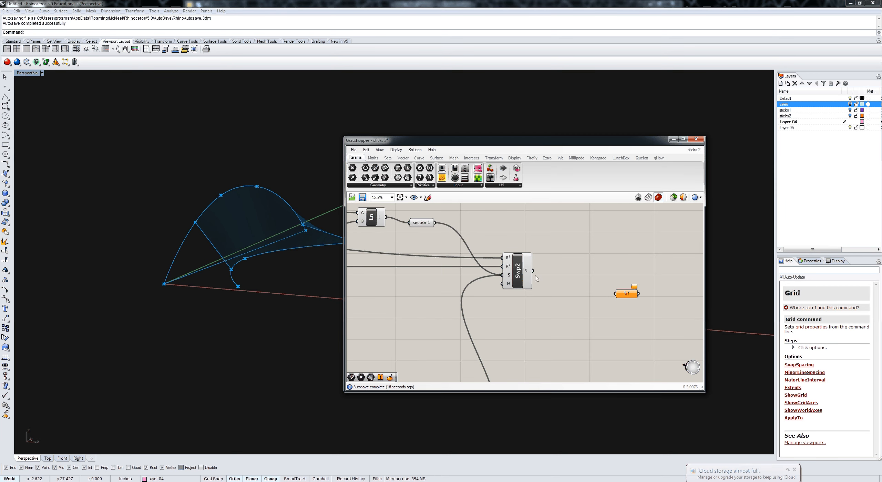
left_click_drag(533, 272, 613, 297)
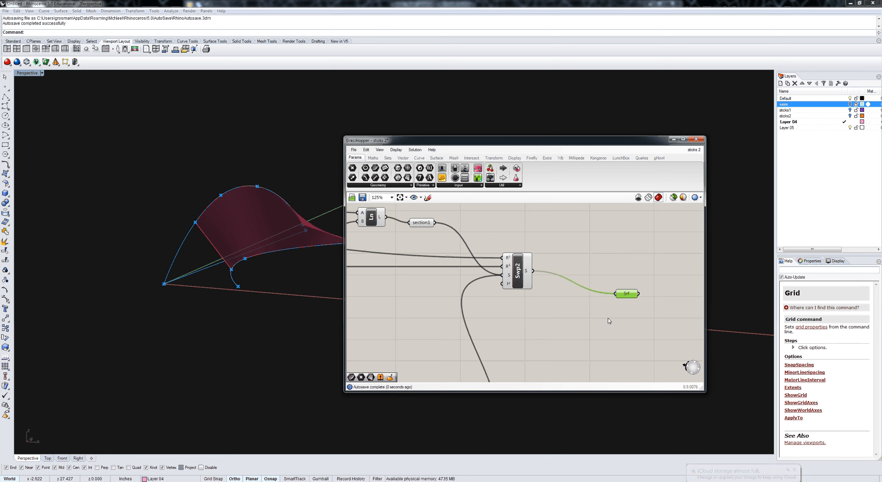
Step: Orbit around the swept surface and move the Surface parameter level with the Sweep2 output
right_click_drag(609, 321, 585, 317)
right_click_drag(309, 252, 225, 244)
right_click_drag(226, 245, 477, 300)
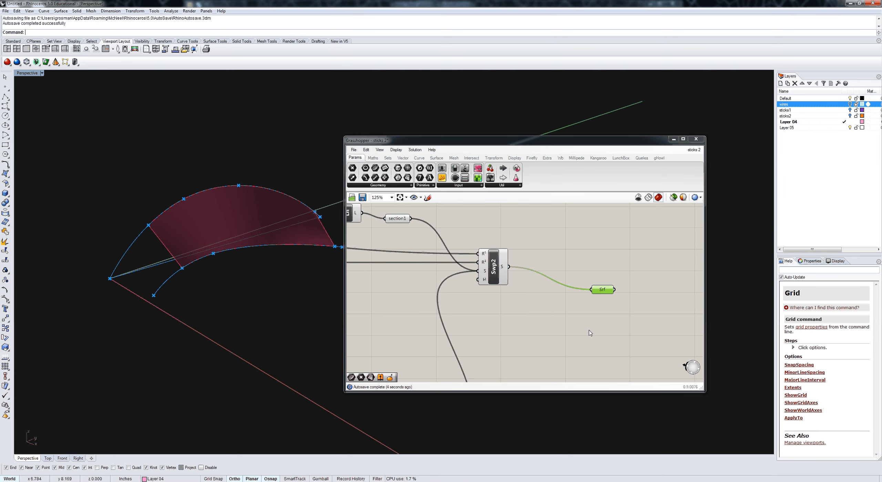
right_click_drag(585, 326, 490, 295)
right_click(486, 295)
scroll(434, 296, "down", 2)
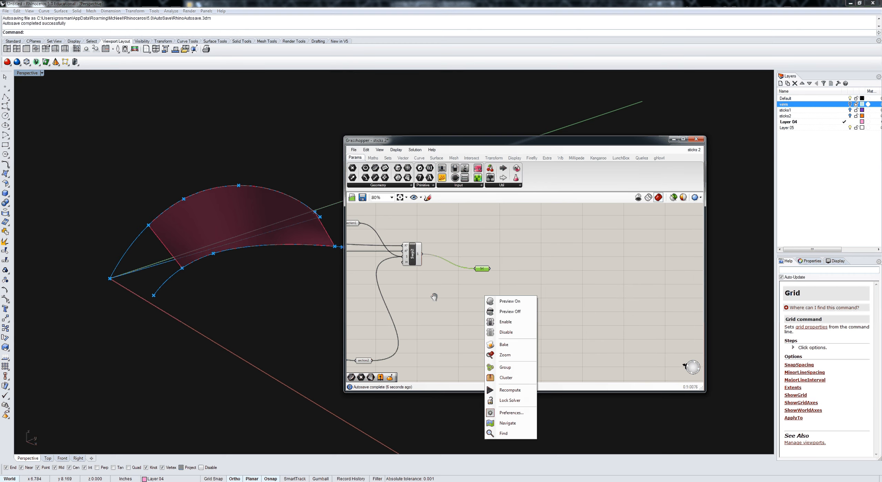
left_click(434, 297)
left_click_drag(482, 269, 482, 252)
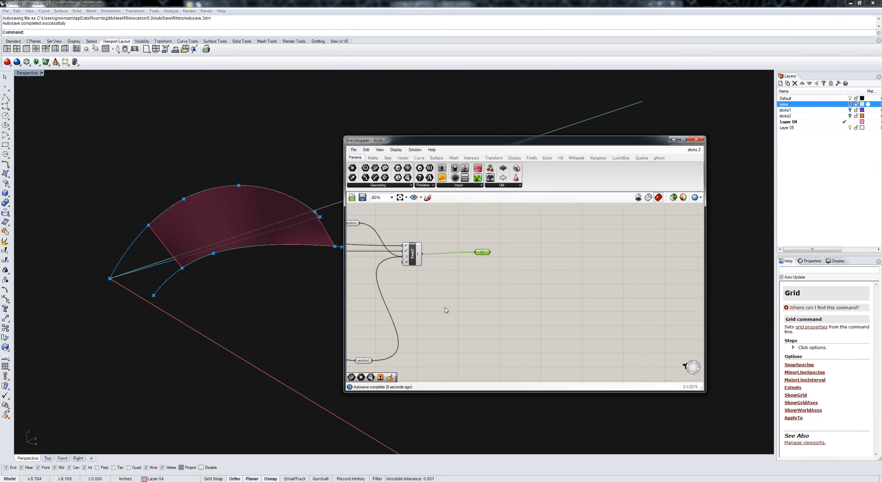
Step: Reparameterize the Surface parameter fed by the sweep and move it slightly farther from the Sweep2 component
right_click_drag(426, 297, 472, 295)
scroll(471, 294, "down", 1)
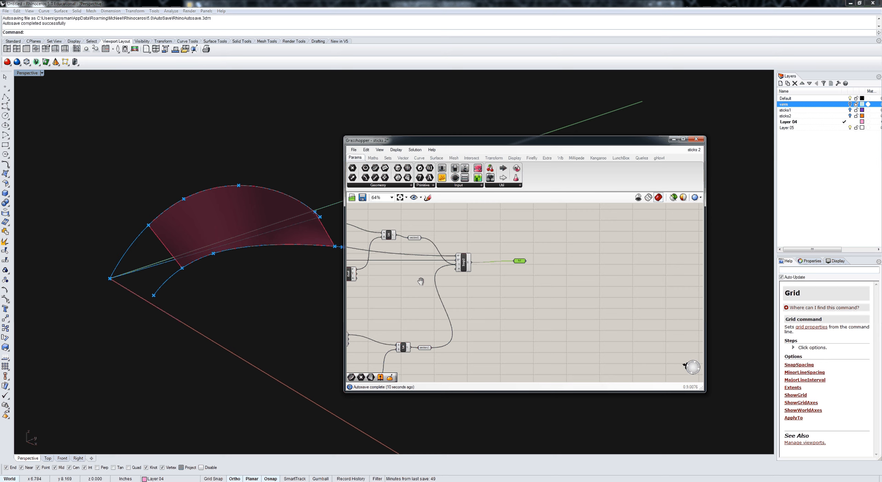
right_click_drag(420, 282, 461, 283)
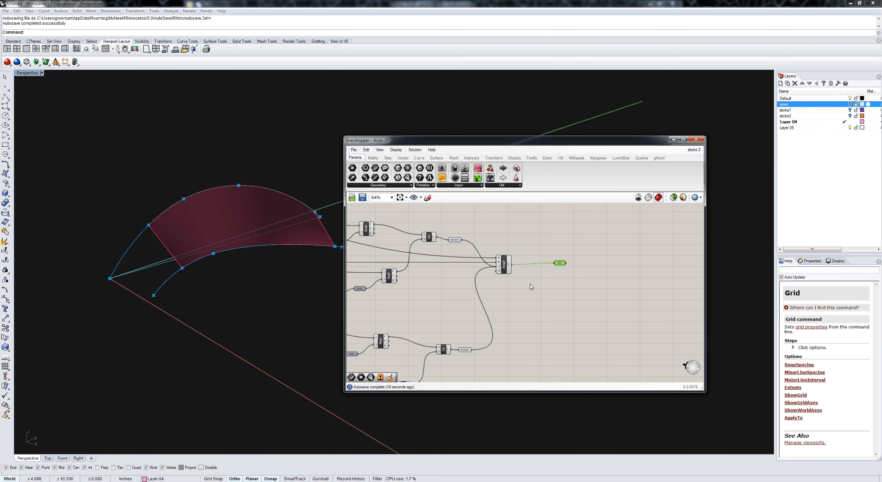
right_click(560, 266)
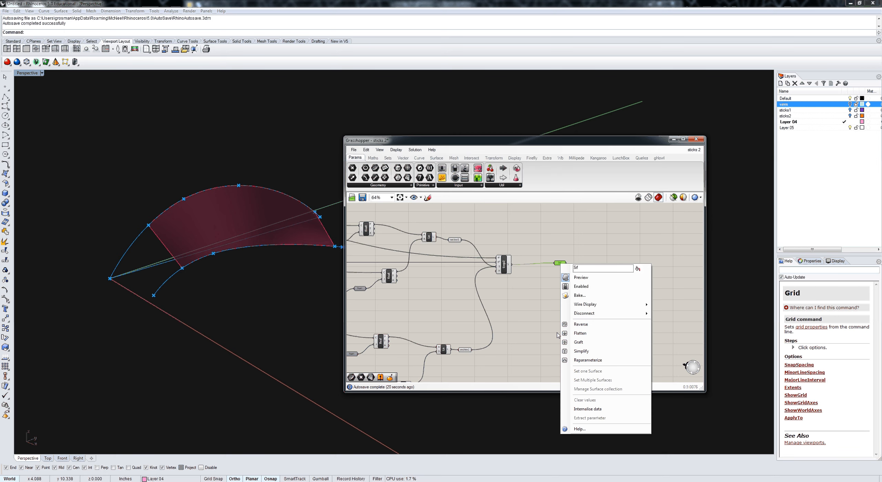
left_click(582, 360)
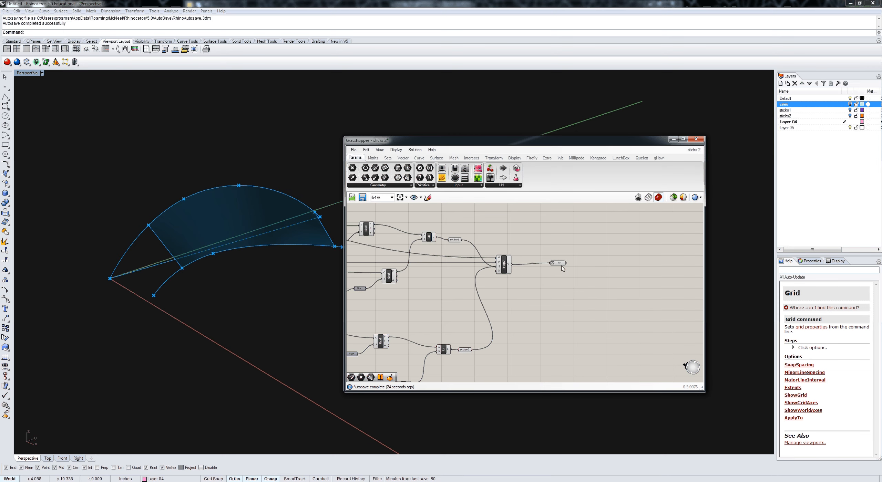
left_click_drag(558, 263, 574, 262)
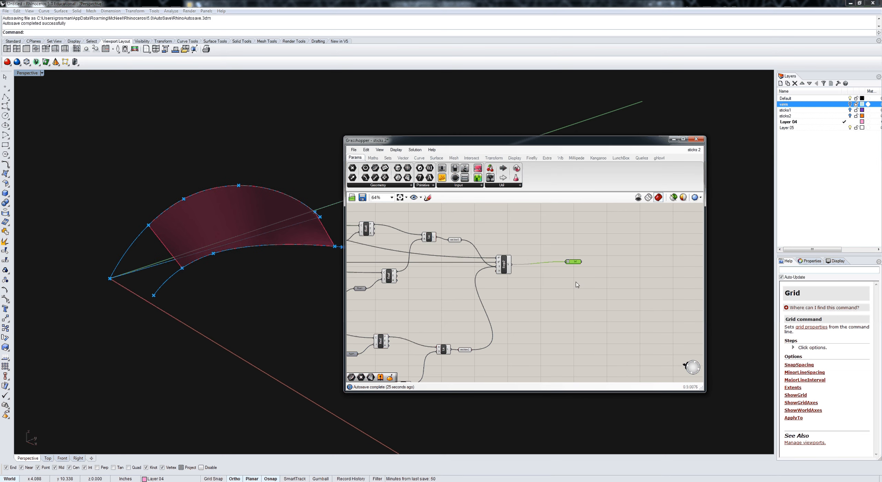
Step: Place an Iso Curve component below and beyond the Surface parameter
left_click(436, 157)
left_click(484, 186)
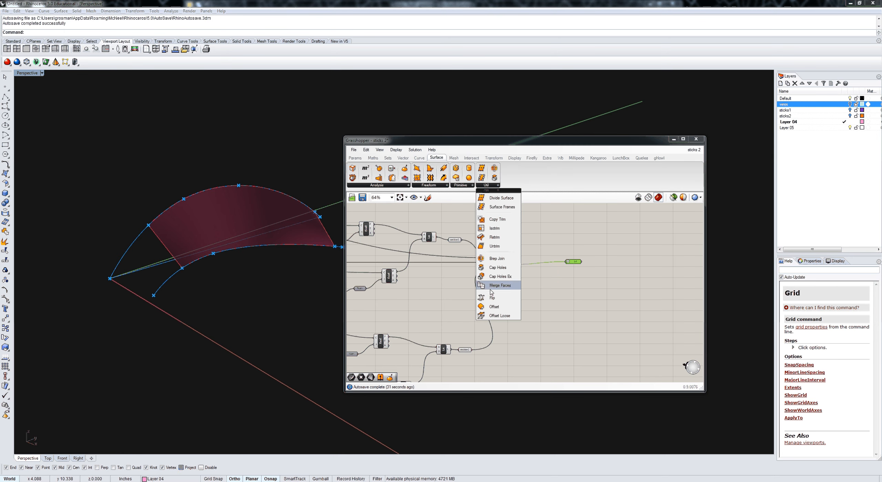
left_click(419, 158)
left_click(532, 186)
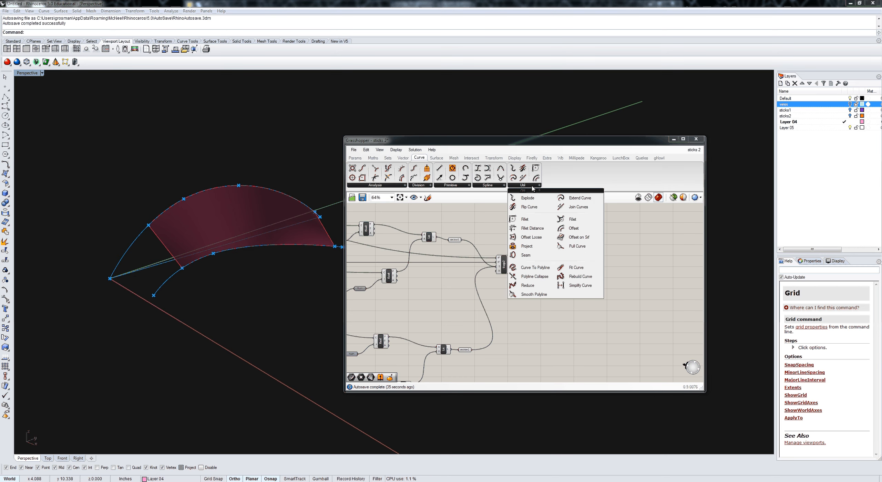
left_click(488, 185)
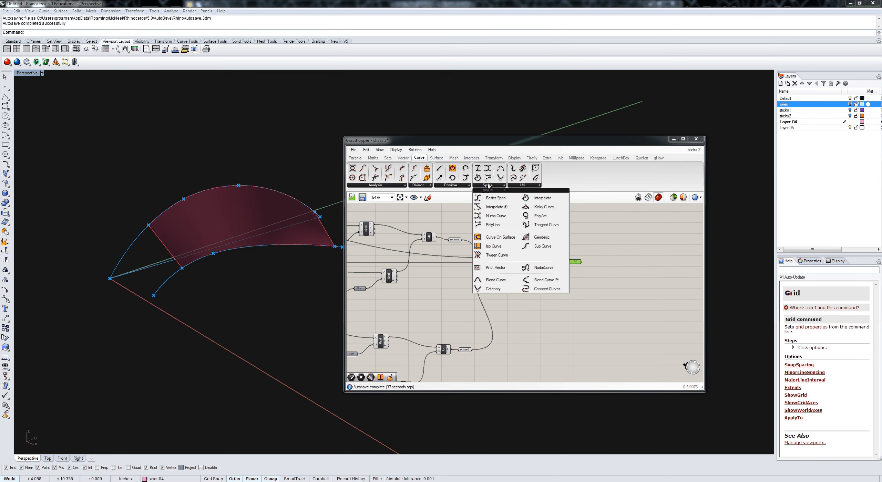
left_click(476, 245)
scroll(603, 293, "up", 3)
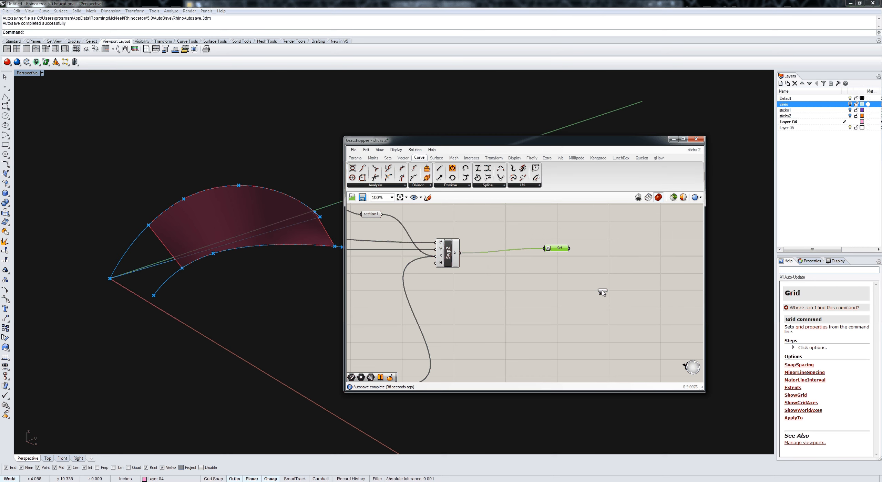
left_click(602, 293)
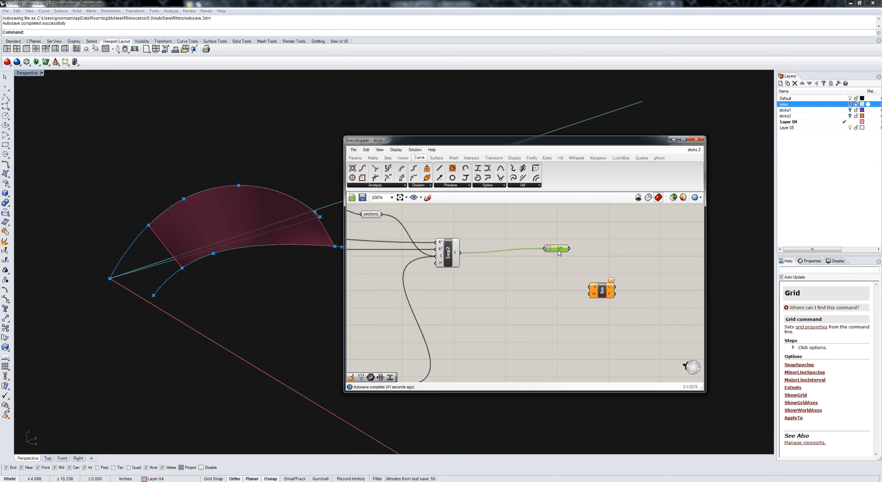
Step: Connect the reparameterized Surface parameter to the Iso Curve's surface input
right_click(559, 254)
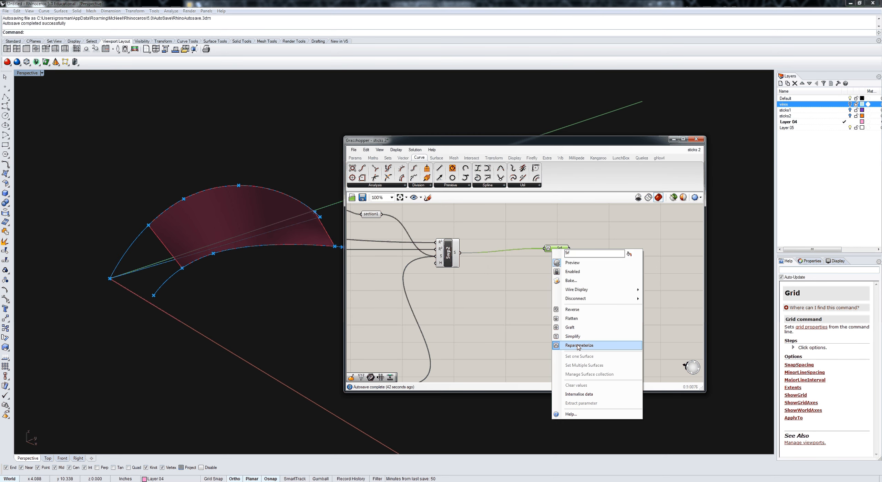
left_click(519, 279)
left_click_drag(565, 254, 590, 287)
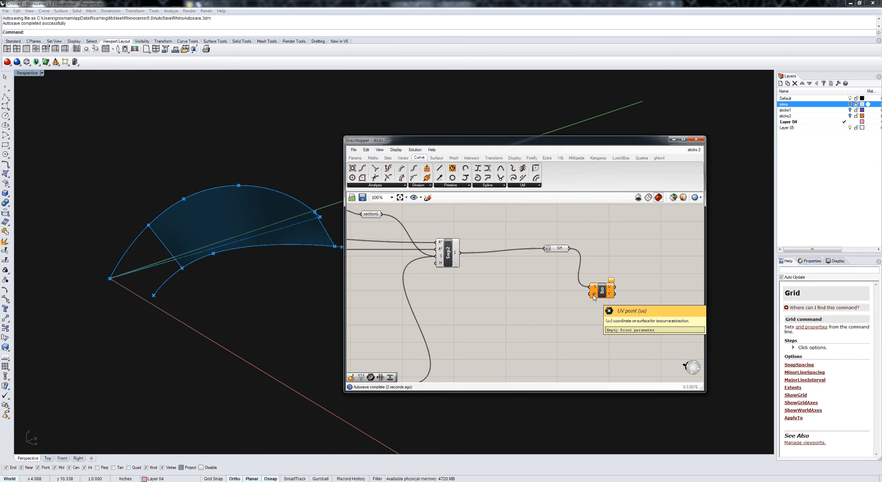
Step: Add a Construct Point component below the Iso Curve and connect its point output to the uv input
right_click_drag(538, 325, 540, 312)
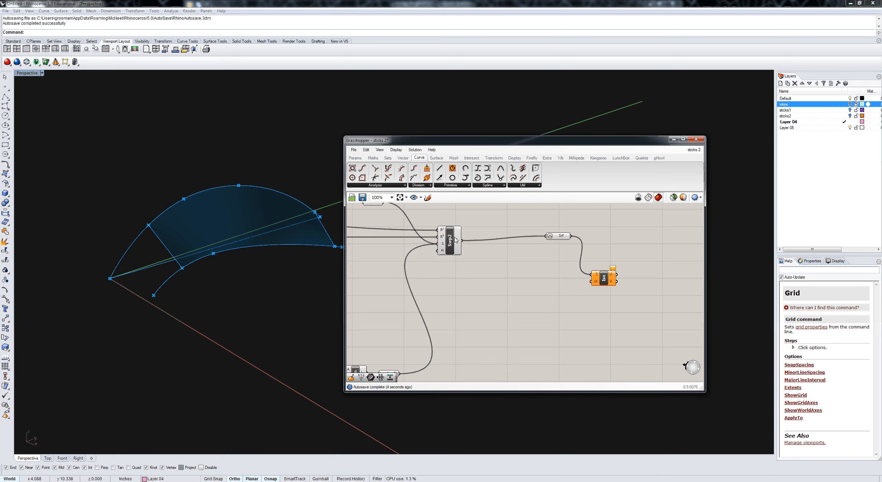
left_click(403, 158)
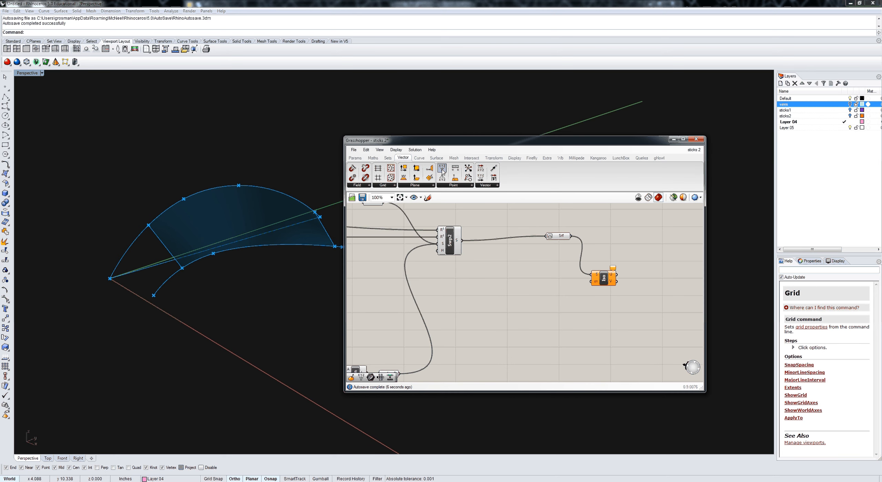
left_click_drag(443, 179, 539, 305)
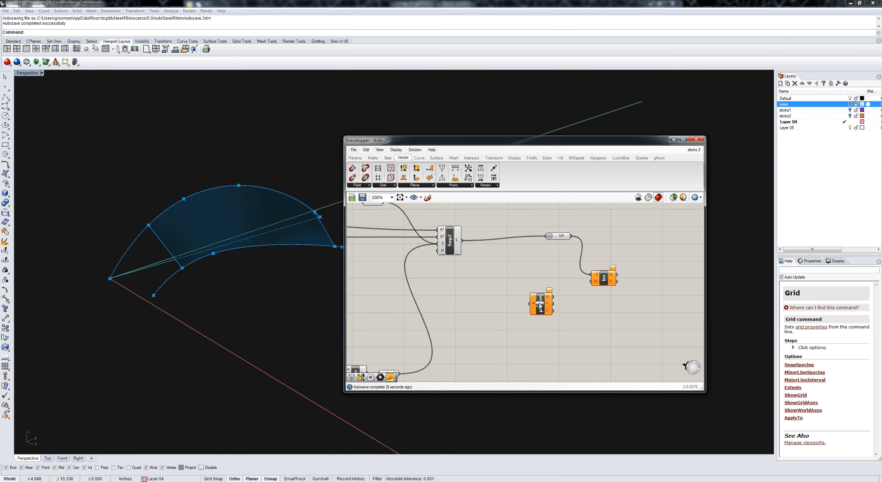
key("ctrl+z")
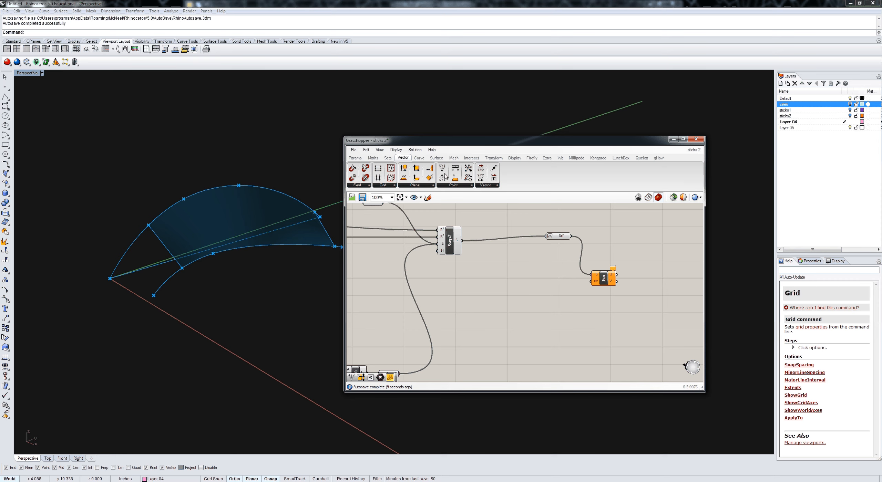
left_click_drag(443, 178, 591, 282)
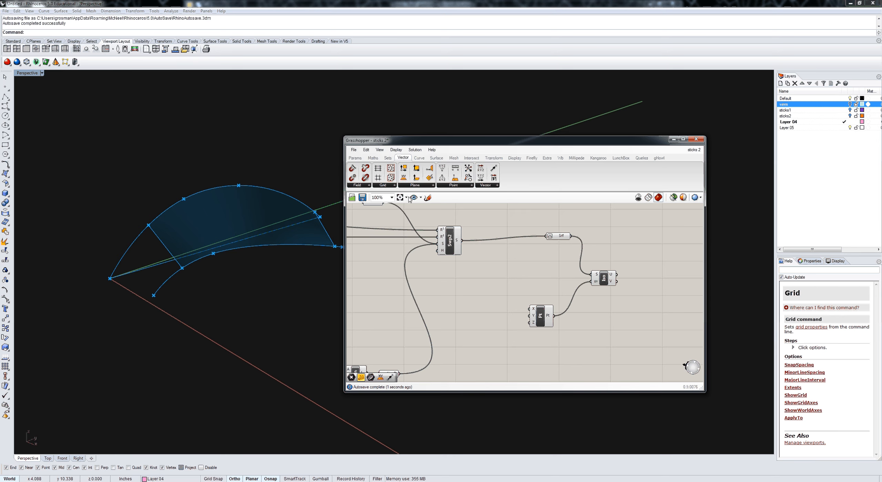
Step: Add two number sliders set to 0.250 and connect them to the Construct Point's X and Y coordinate inputs
left_click(355, 157)
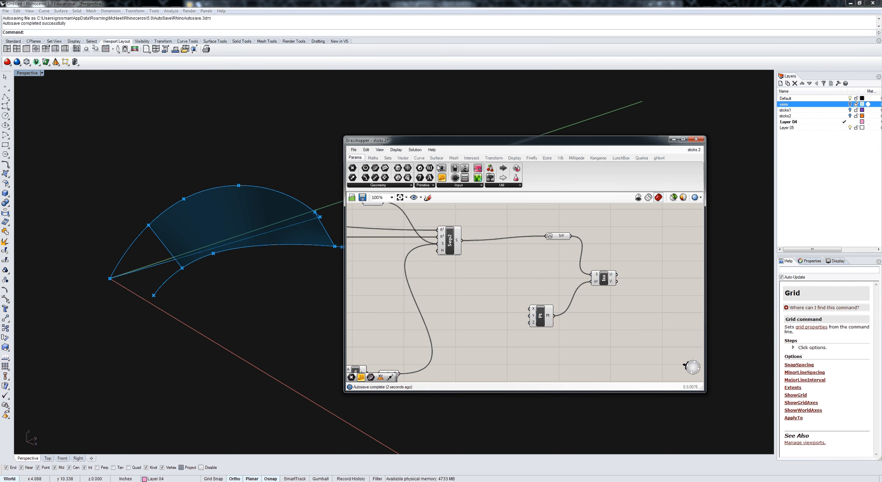
left_click_drag(439, 167, 529, 316)
left_click(493, 302)
key("ctrl+c")
key("ctrl+v")
scroll(471, 329, "up", 3)
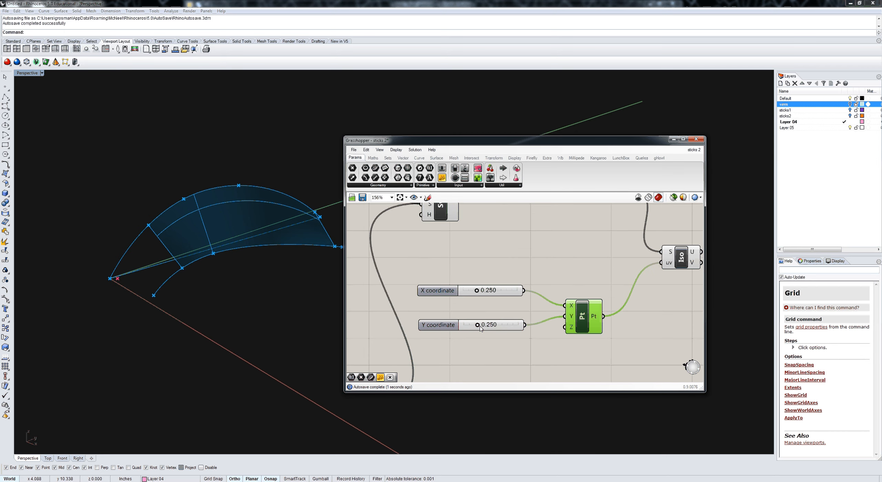
Step: Set the X coordinate slider to 0.756 and the Y coordinate slider to 0.573 to shift the isocurves across the surface
left_click_drag(480, 327, 496, 327)
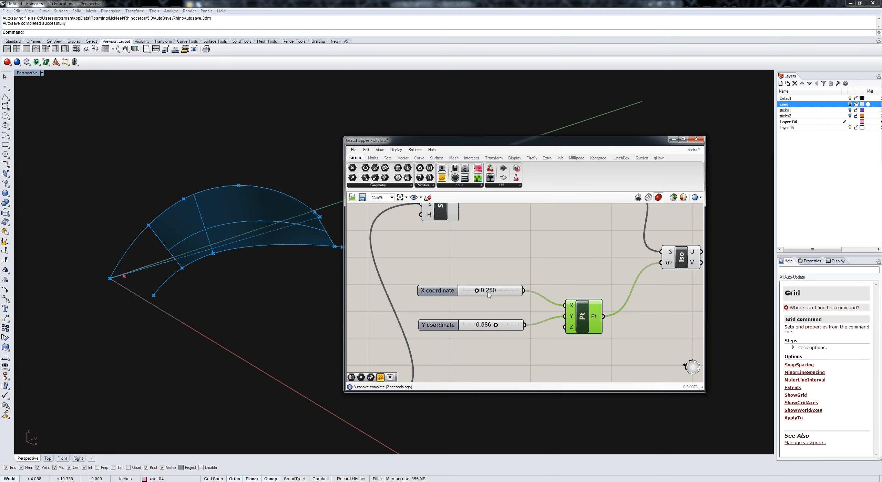
left_click_drag(476, 291, 507, 301)
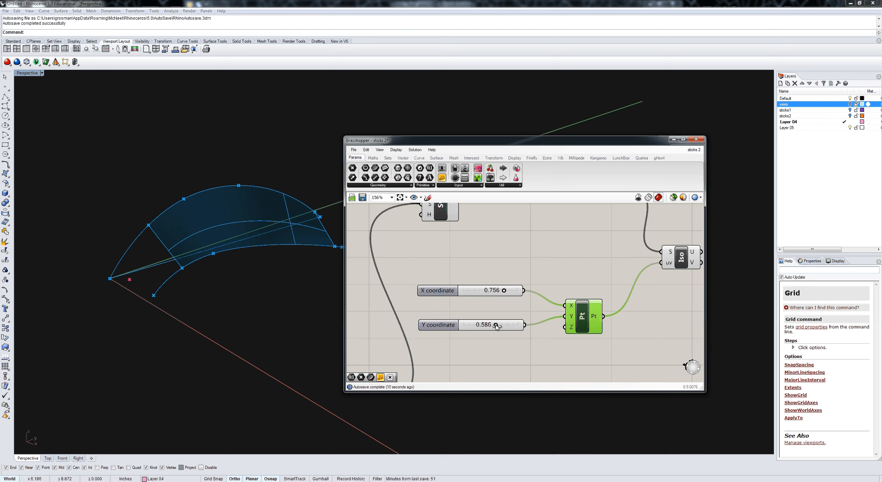
mouse_move(496, 327)
left_mouse_down()
mouse_move(481, 329)
mouse_move(511, 332)
mouse_move(489, 331)
left_mouse_up()
right_click_drag(582, 361, 515, 355)
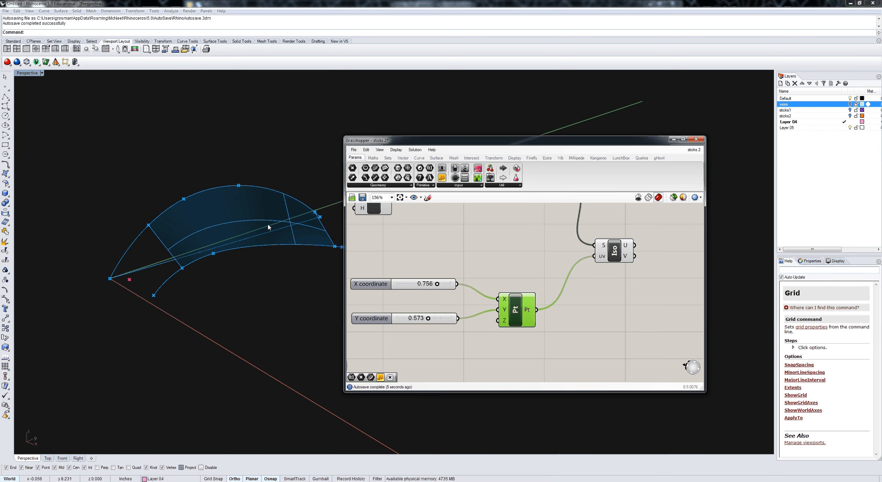
Step: Connect the Iso Curve's V output to a new Curve parameter and turn off the Iso Curve component's preview
left_click_drag(671, 266, 670, 265)
left_click_drag(635, 256, 656, 264)
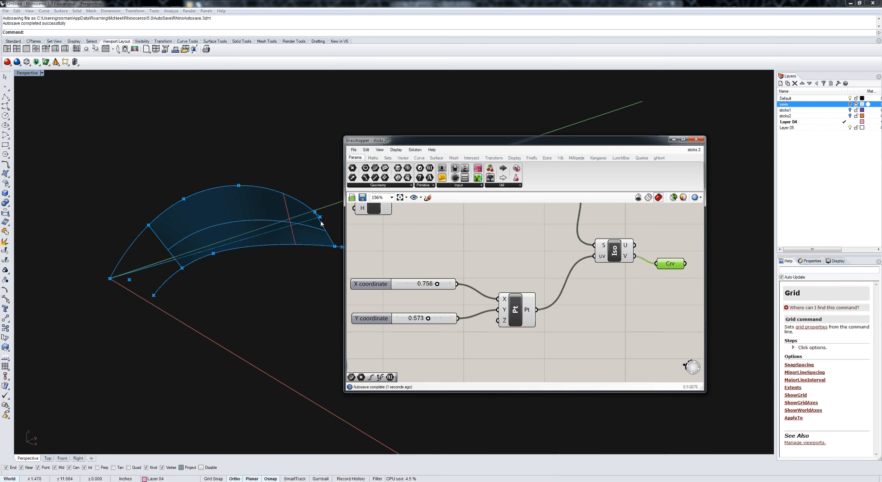
left_click(614, 253)
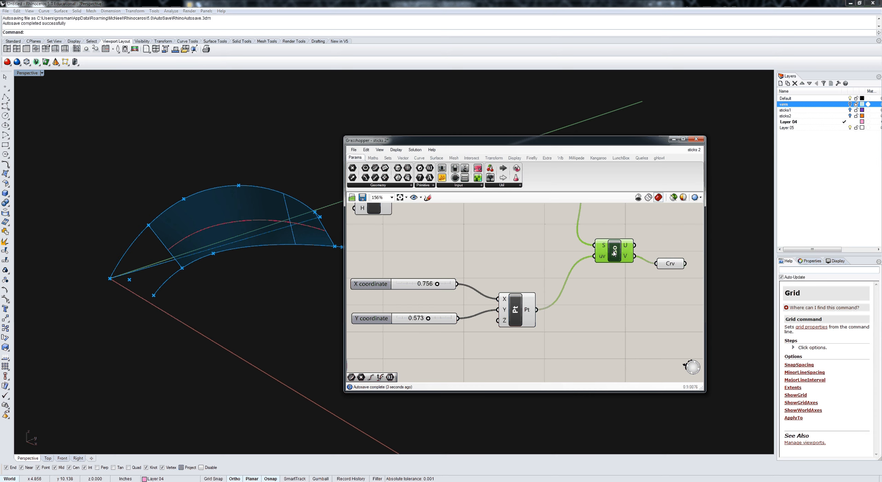
middle_click(614, 253)
left_click(635, 230)
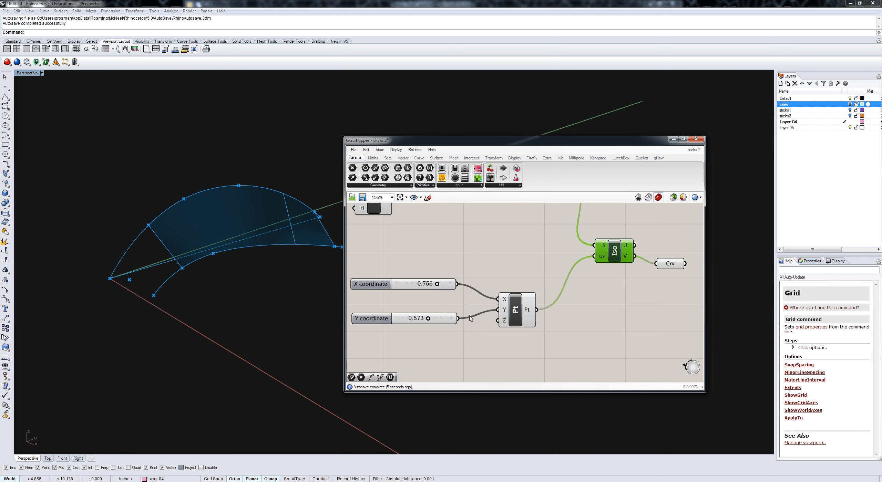
Step: Set the X coordinate slider to 0.449 and the Y coordinate slider to 0.522
scroll(462, 321, "up", 1)
mouse_move(461, 320)
left_mouse_down()
mouse_move(451, 319)
mouse_move(468, 319)
left_mouse_up()
left_click_drag(477, 276, 457, 277)
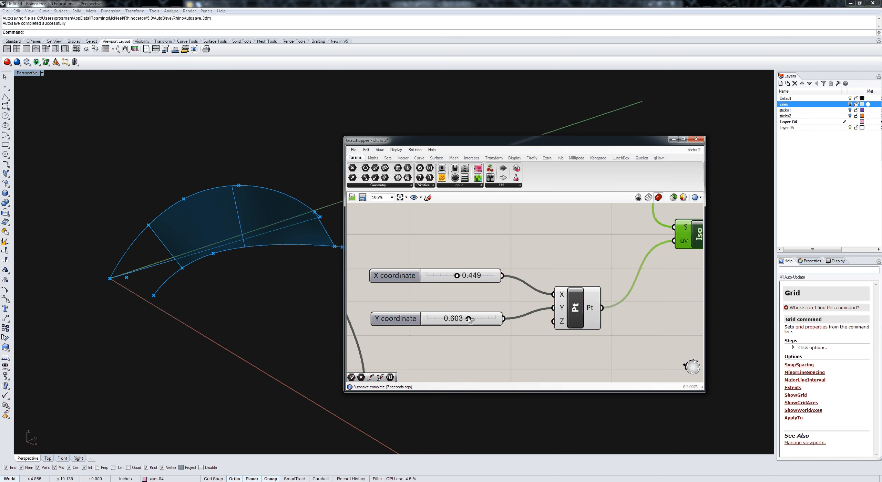
left_click_drag(469, 320, 464, 319)
Step: Move the Construct Point component farther from its coordinate sliders, toward the Iso Curve component
scroll(537, 362, "down", 3)
right_click_drag(537, 362, 499, 325)
left_click_drag(520, 294, 542, 294)
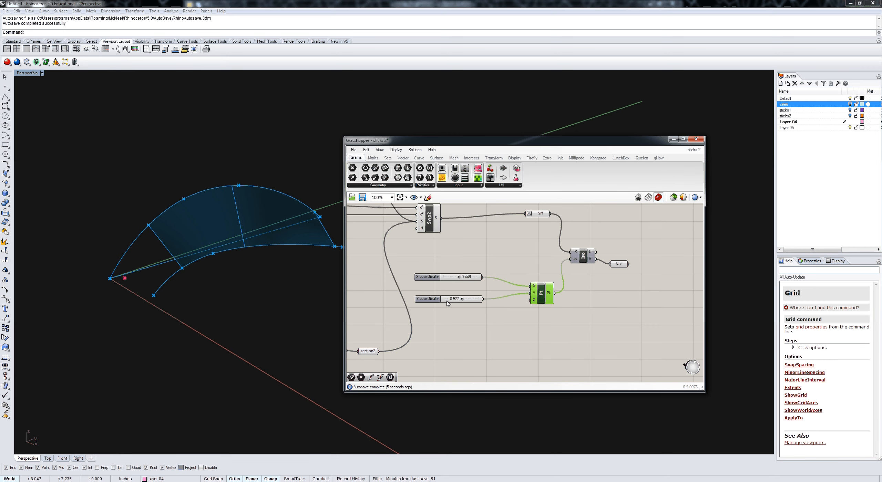
Step: Move the Y coordinate slider away from the X coordinate slider, place a Range component below it, and set the X coordinate slider to 0.539
left_click_drag(447, 303, 477, 333)
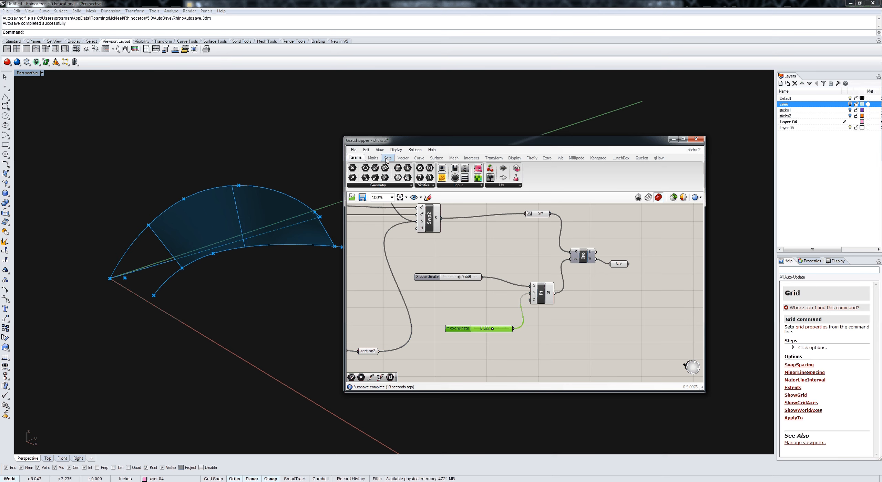
left_click(374, 158)
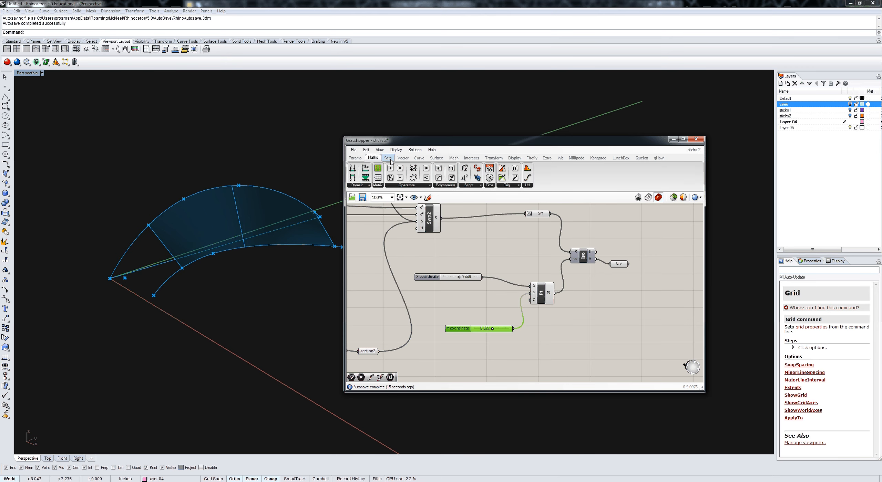
left_click(391, 160)
left_click(414, 185)
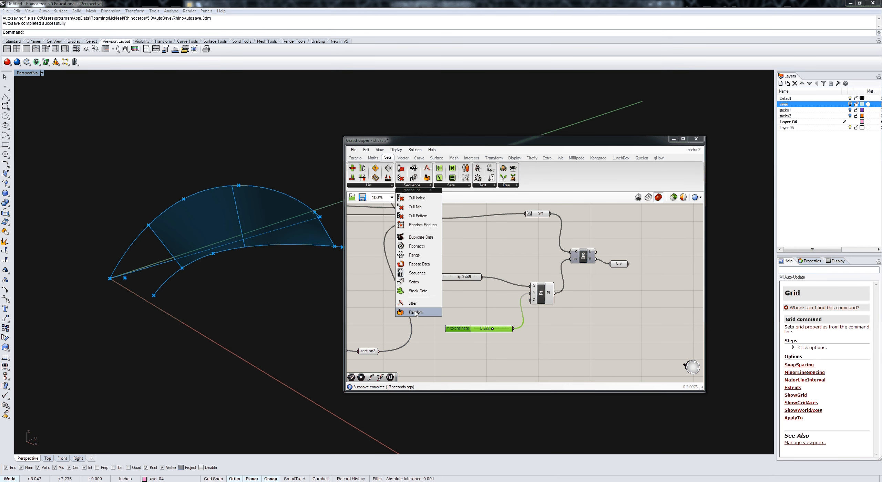
left_click_drag(415, 312, 480, 366)
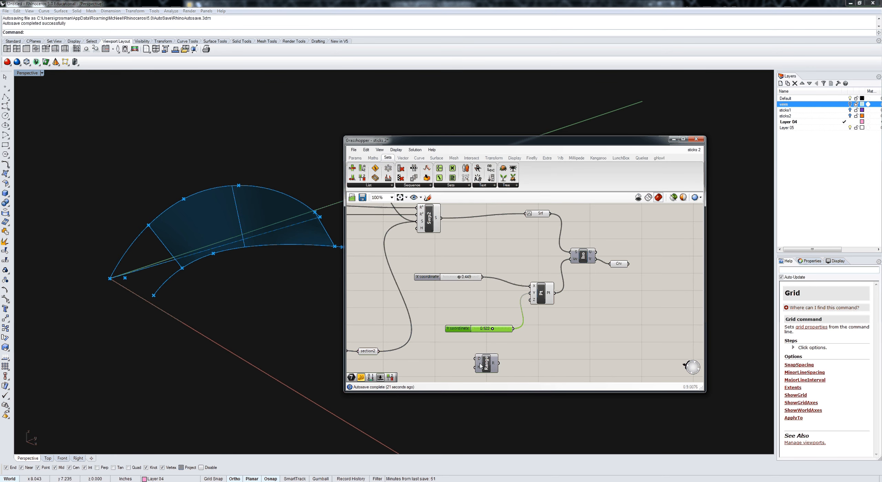
mouse_move(479, 359)
mouse_move(459, 278)
left_mouse_down()
mouse_move(437, 281)
mouse_move(462, 278)
left_mouse_up()
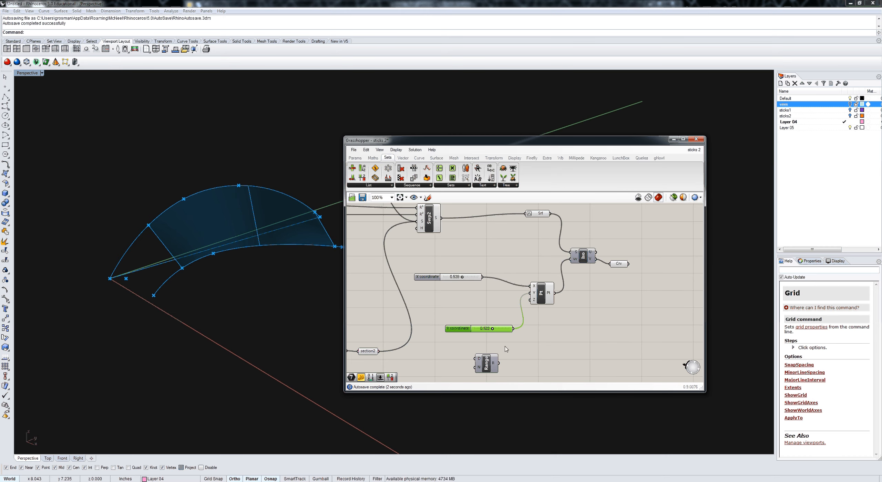
Step: Add an Integer parameter beside the Range component and connect it to the Range's N input
right_click_drag(513, 365, 546, 343)
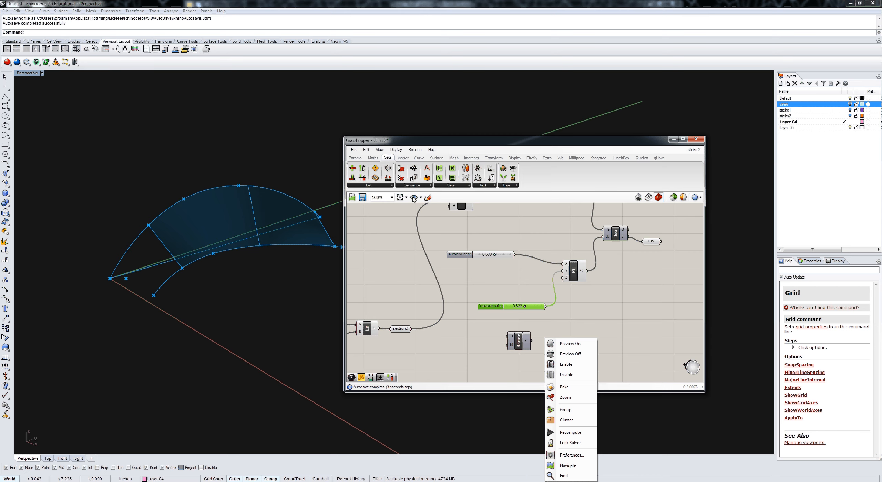
left_click(355, 158)
left_click_drag(429, 168, 508, 345)
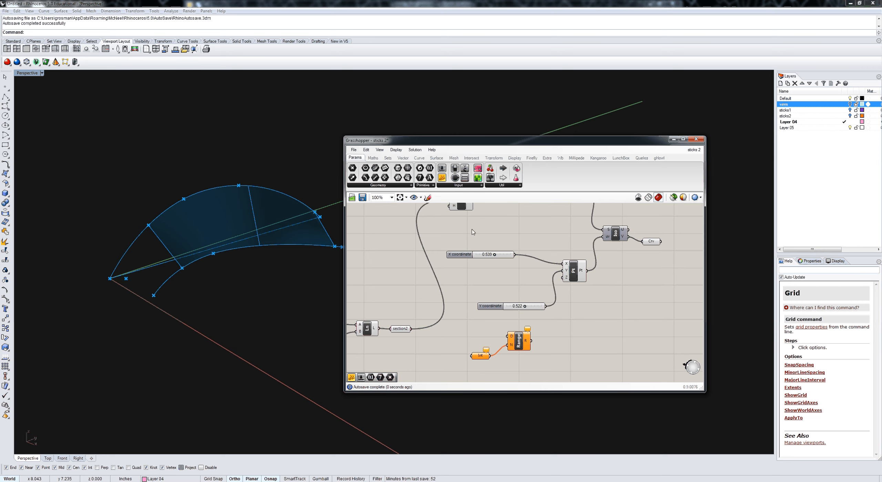
Step: Add a panel containing the value 100 and connect it to the Integer parameter
left_click_drag(443, 235, 436, 365)
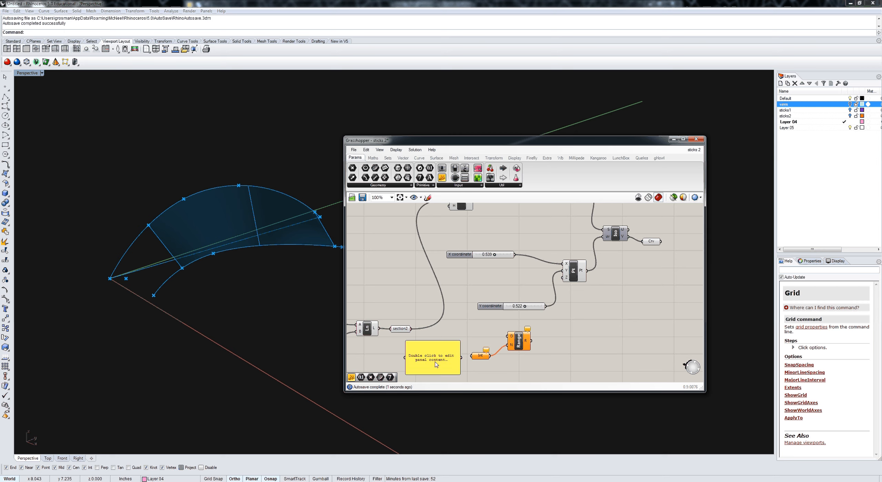
double_click(436, 365)
type("100")
left_click(463, 364)
left_click_drag(461, 357, 471, 357)
Step: Feed the Range output into the Construct Point's X input in place of the slider and inspect the isocurves held by the Curve parameter
right_click_drag(519, 354, 483, 372)
left_click_drag(495, 359, 529, 283)
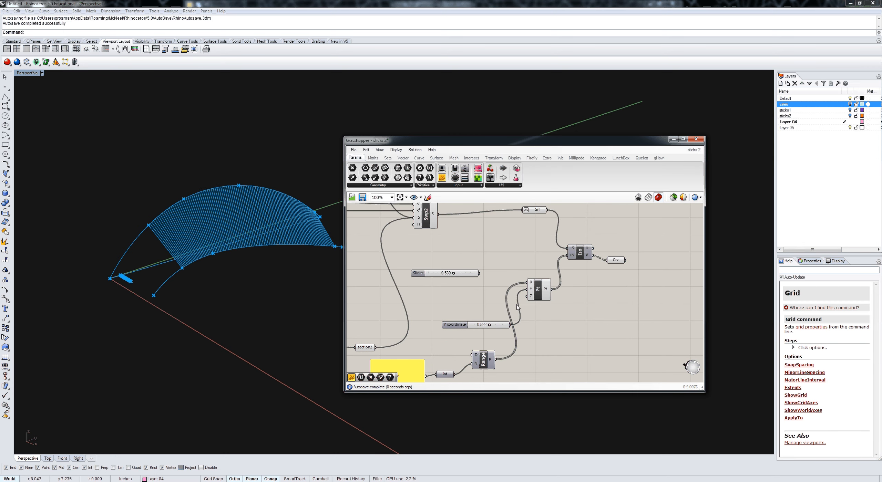
left_click(616, 261)
right_click_drag(238, 206, 250, 230)
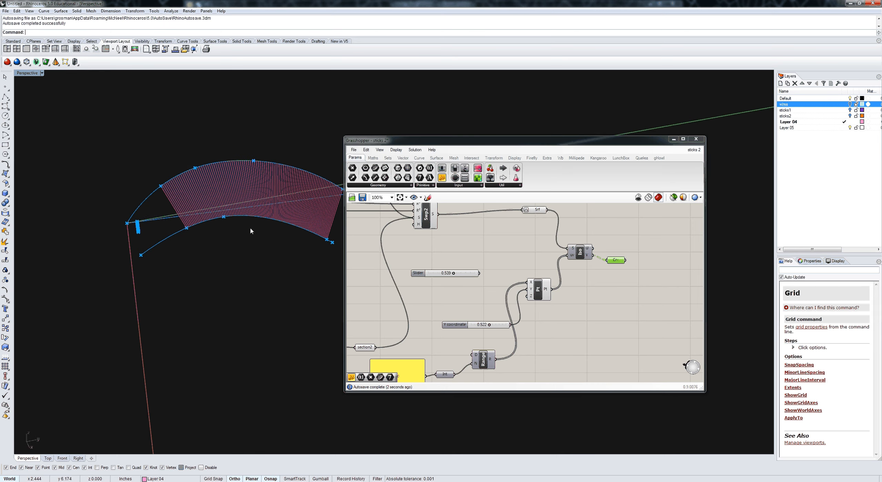
right_click_drag(441, 284, 475, 318)
right_click(476, 317)
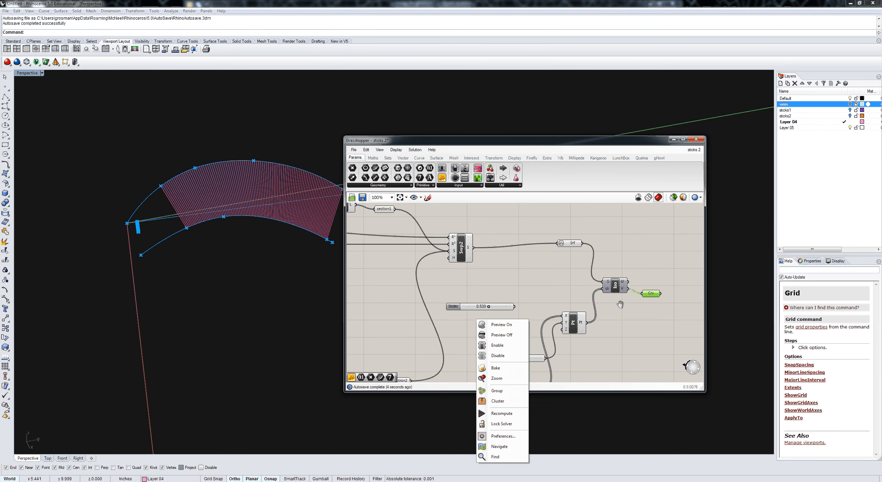
right_click_drag(620, 305, 569, 323)
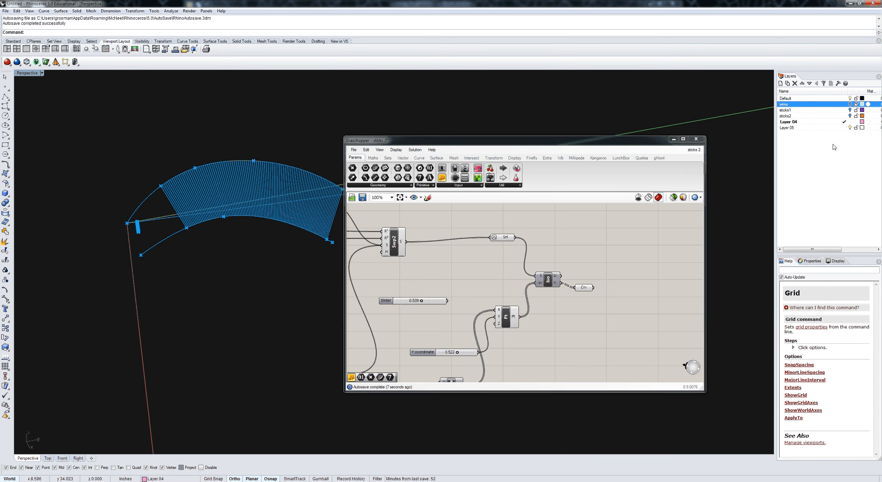
Step: Make Layer 05 the current layer and rename it surfacelines
left_click(844, 128)
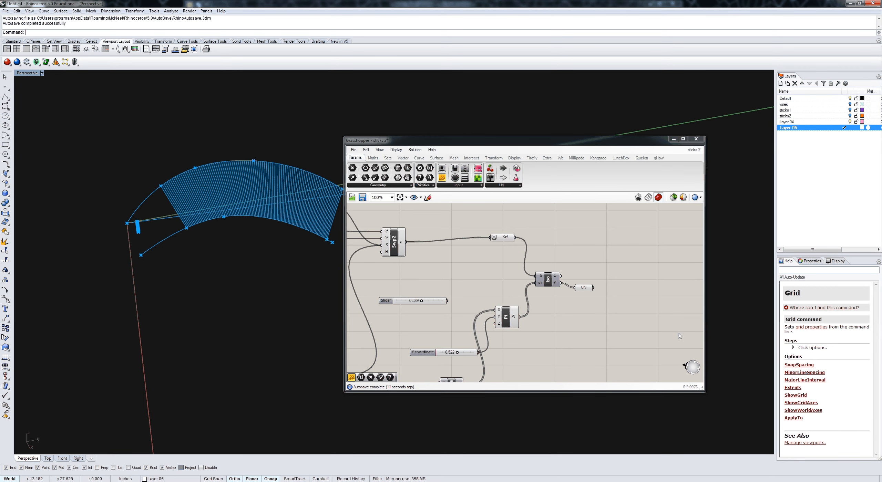
left_click(585, 289)
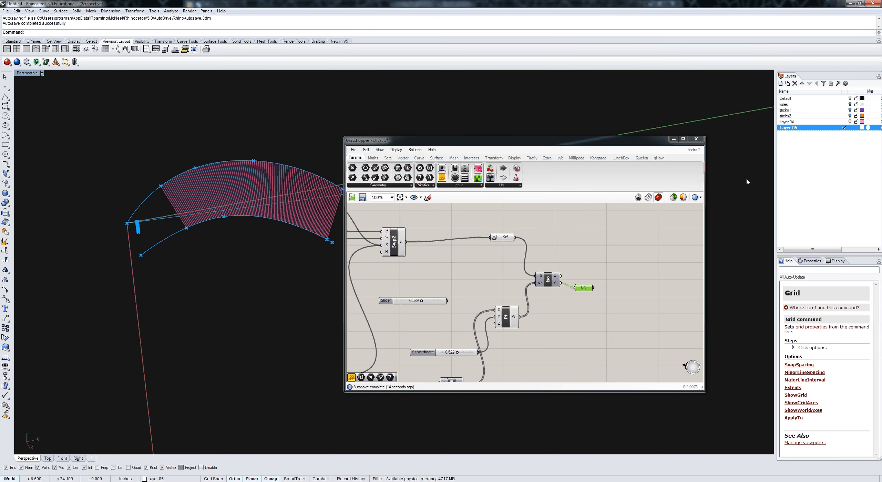
left_click(788, 127)
type("surfacelines")
key("Return")
Step: Bake the isocurves from the Curve parameter onto the surfacelines layer
right_click_drag(608, 308, 596, 307)
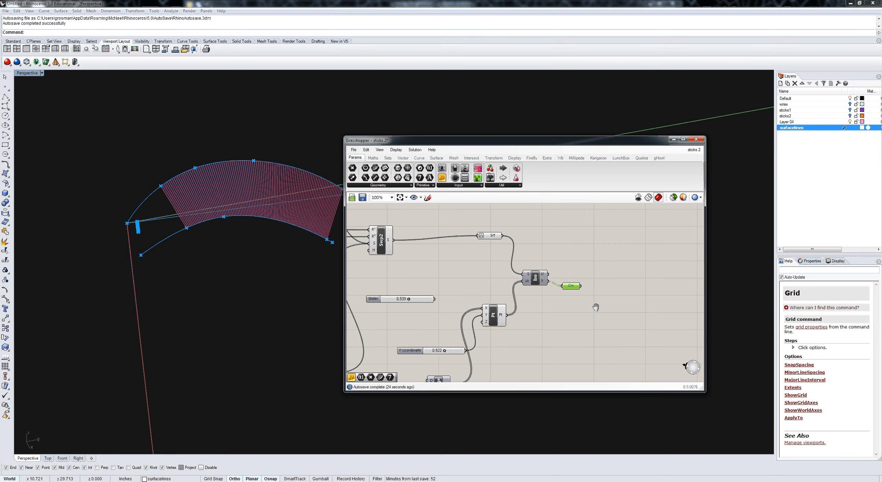
right_click(596, 307)
key("Escape")
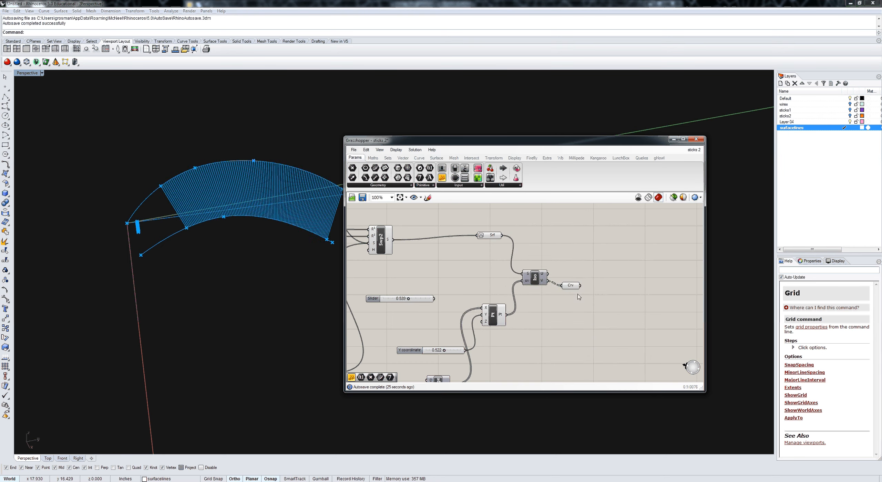
middle_click(573, 287)
left_click(589, 301)
Step: Create a new layer and name it wiresforexport
left_click(793, 129)
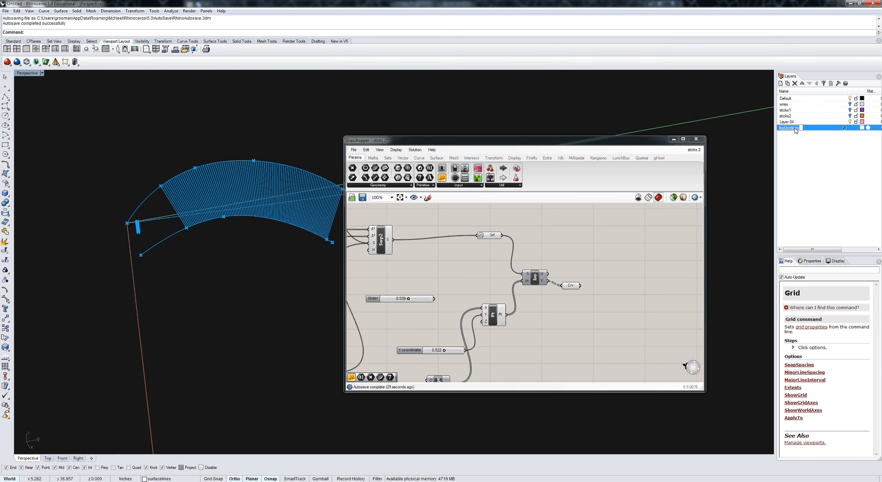
left_click(781, 84)
type("wire")
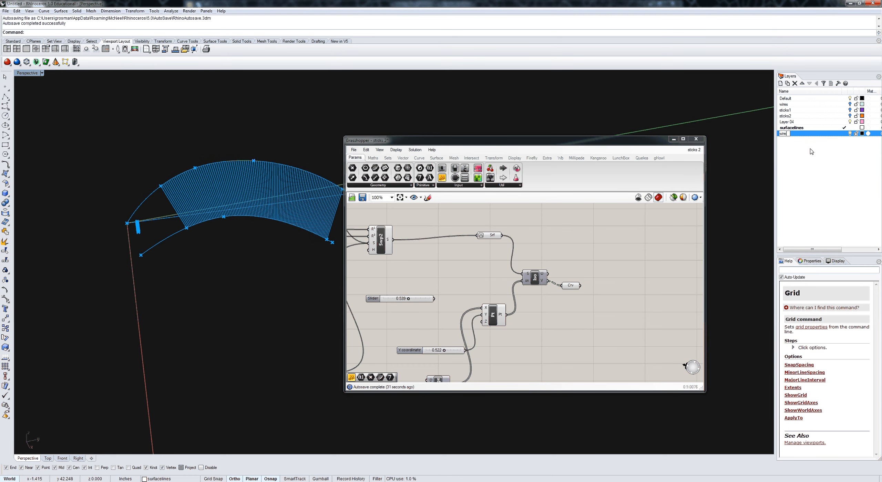
type("s")
key("Return")
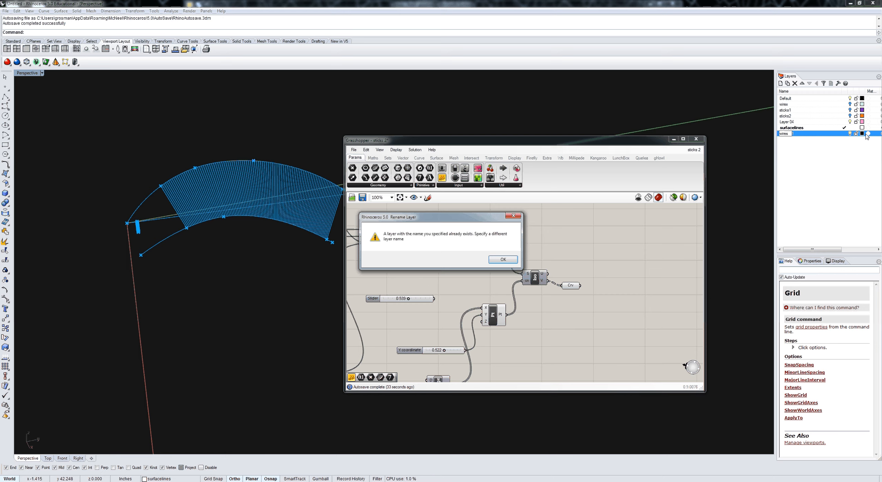
left_click(503, 260)
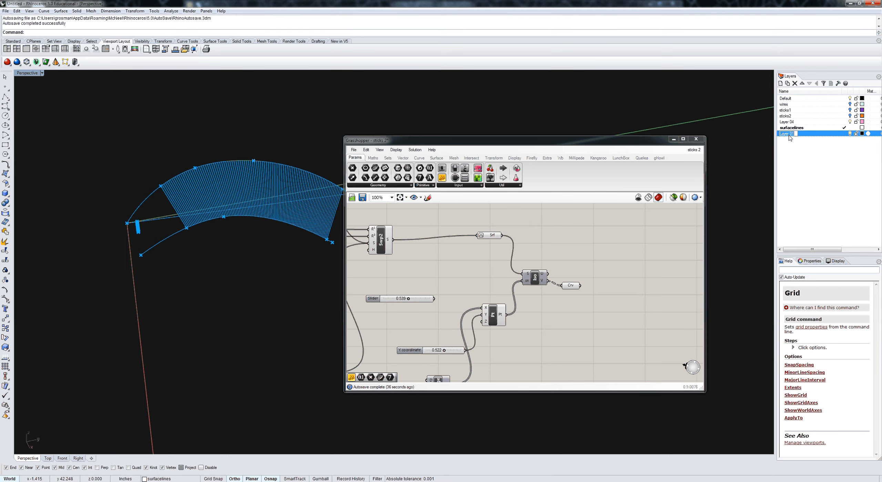
type("wiresforexport")
key("Return")
Step: Set the wiresforexport layer's colour to cyan and make it the current layer
left_click(862, 133)
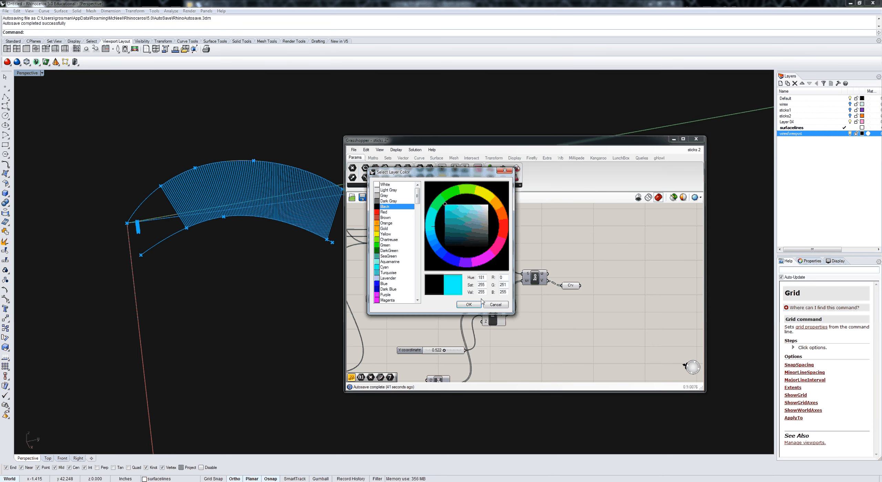
left_click(479, 304)
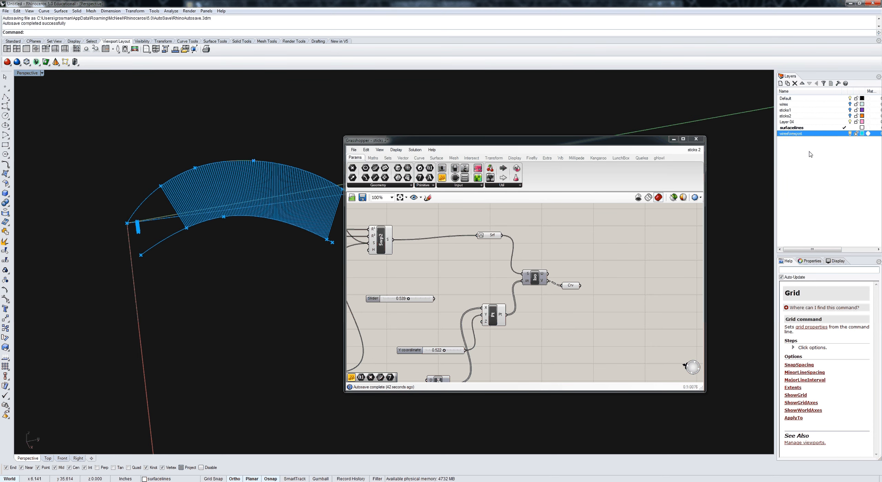
left_click(844, 133)
Step: Bake the two wire curve parameters that serve as sweep rails onto the wiresforexport layer
scroll(542, 319, "down", 2)
right_click_drag(542, 319, 651, 273)
scroll(508, 321, "down", 1)
scroll(509, 324, "up", 1)
left_click(511, 315)
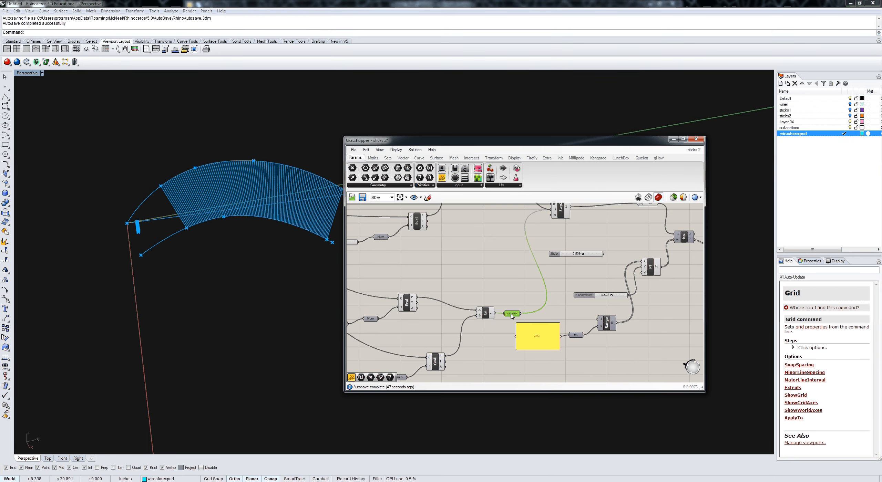
scroll(512, 315, "down", 3)
right_click_drag(511, 315, 626, 323)
scroll(441, 275, "up", 3)
scroll(442, 277, "down", 3)
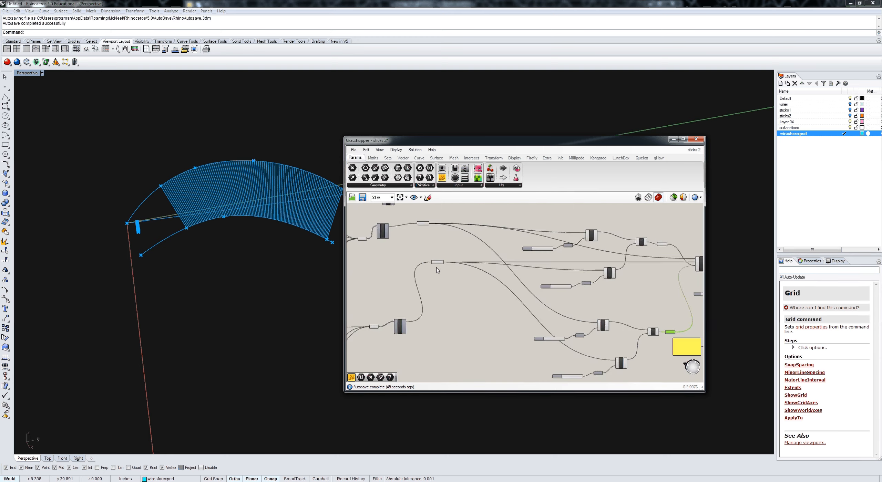
left_click(437, 263)
scroll(427, 242, "up", 3)
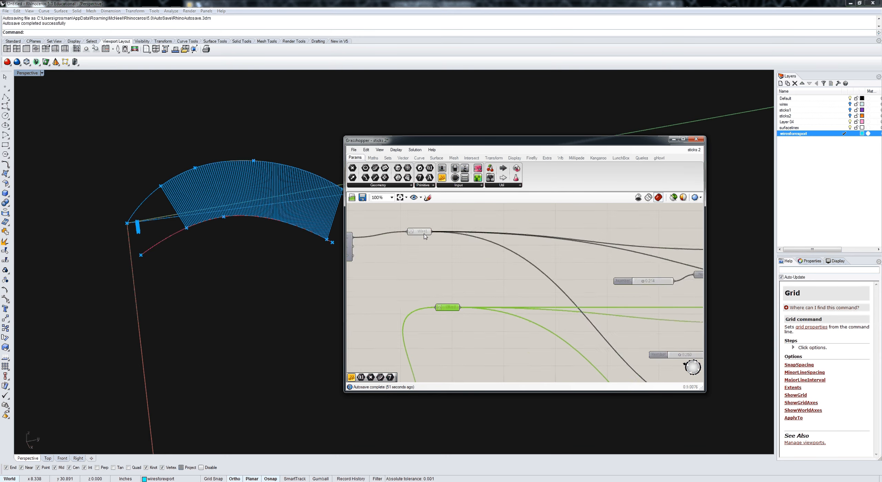
left_click(423, 233, "shift")
right_click_drag(442, 265, 416, 266)
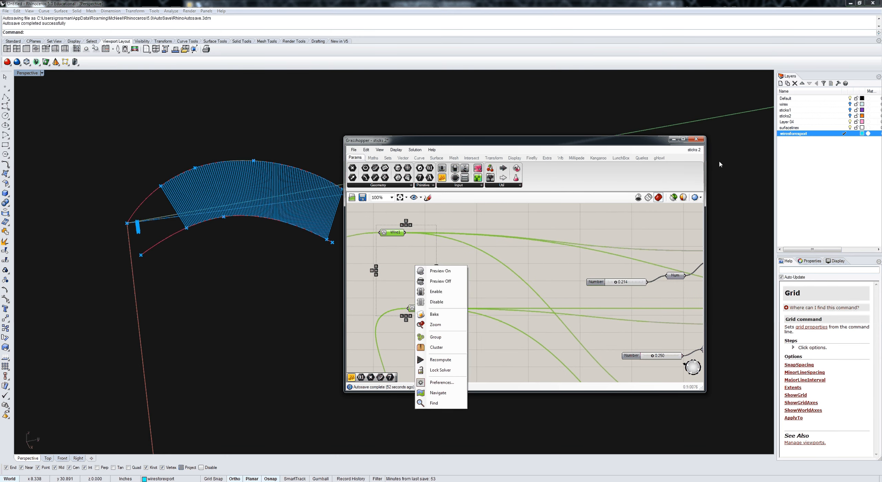
right_click_drag(549, 222, 533, 229)
middle_click(532, 239)
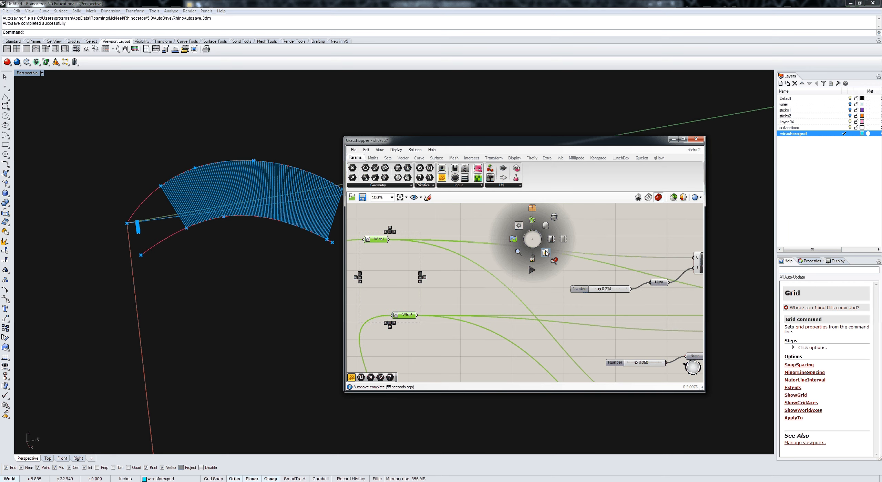
left_click(633, 242)
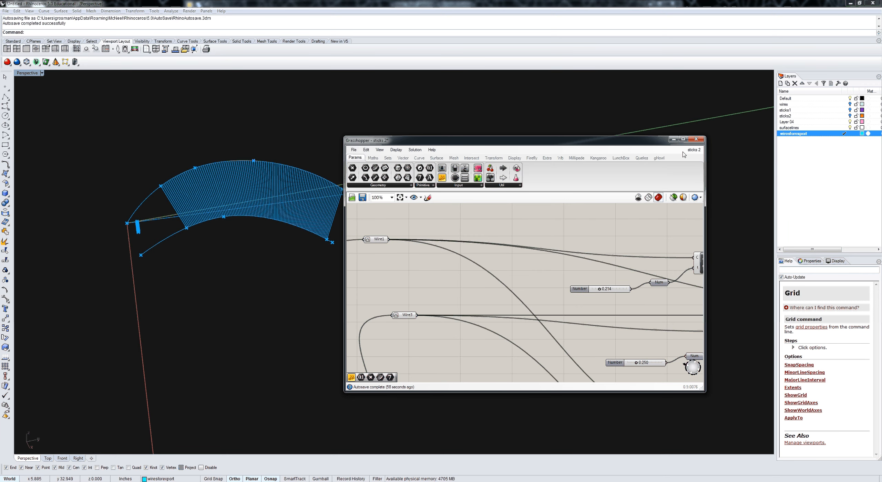
Step: Switch Grasshopper from the sticks 2 definition to the unnamed blank document to leave only the baked curves in the Perspective view
left_click(693, 150)
left_click(716, 217)
right_click_drag(321, 238, 219, 236)
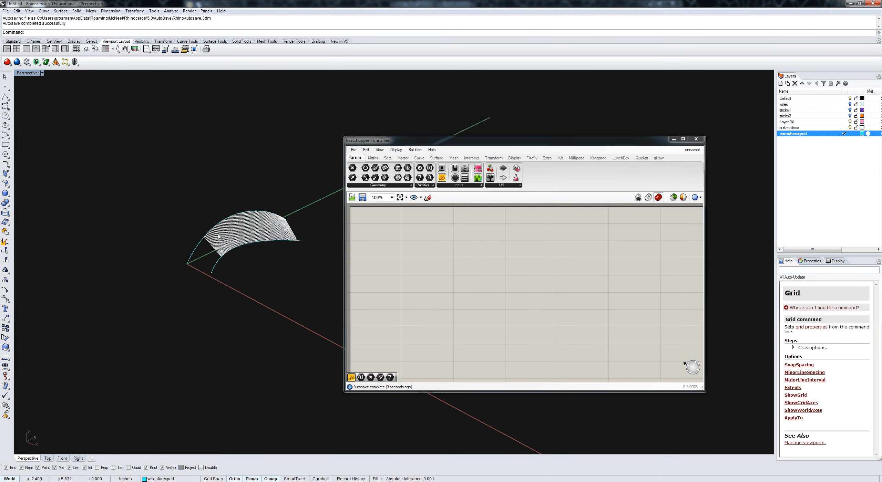
Step: Create a Make2D drawing of all the baked curves from the current view, maintaining the source layers
scroll(218, 235, "down", 2)
left_click_drag(296, 274, 195, 212)
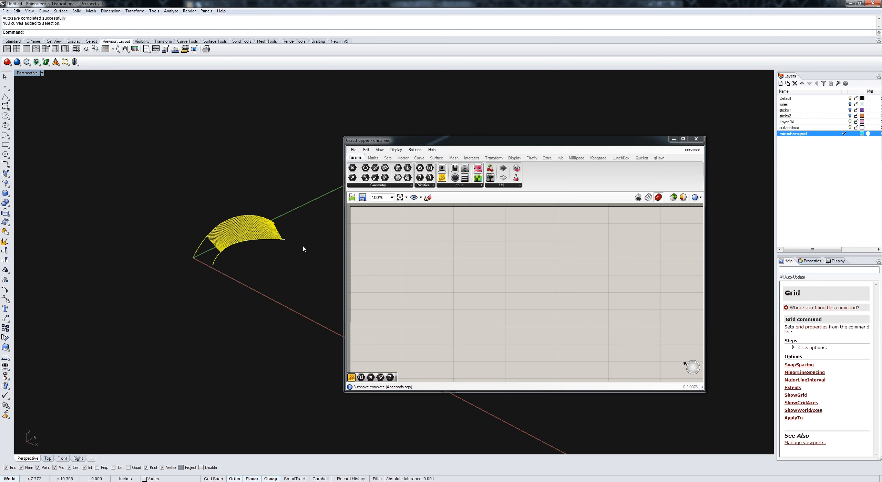
type("Make2D")
key("Return")
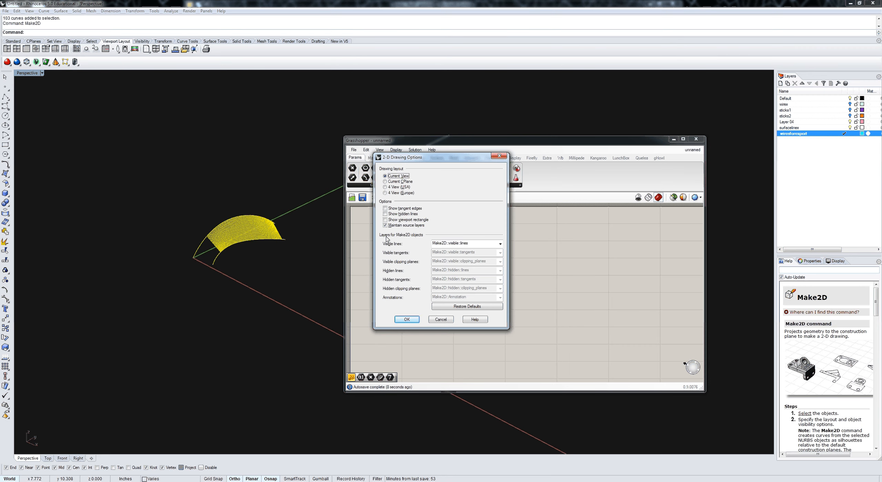
left_click(411, 320)
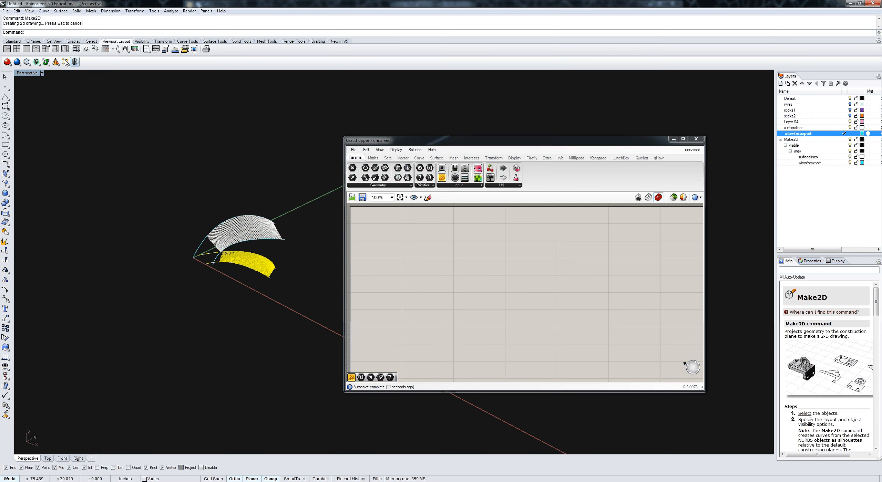
Step: Switch to the four-viewport layout and move the 2D drawing in the Top view clear of the original curves
double_click(28, 73)
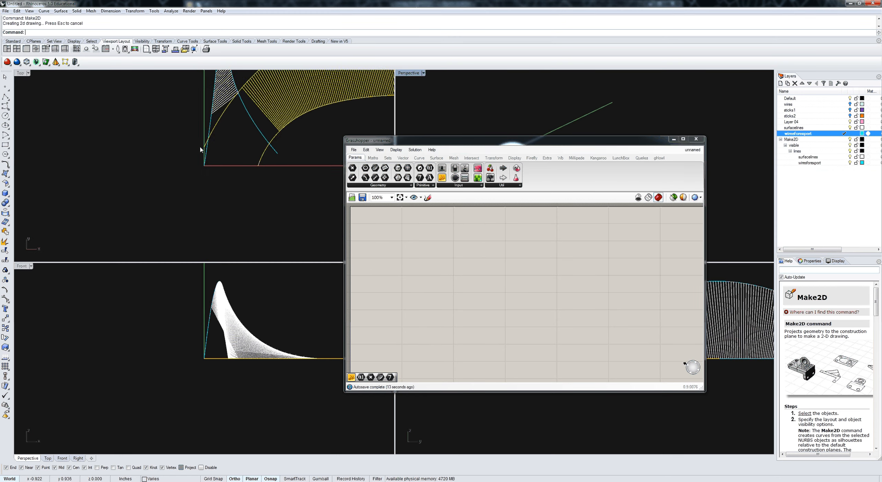
scroll(226, 201, "down", 3)
scroll(271, 231, "down", 2)
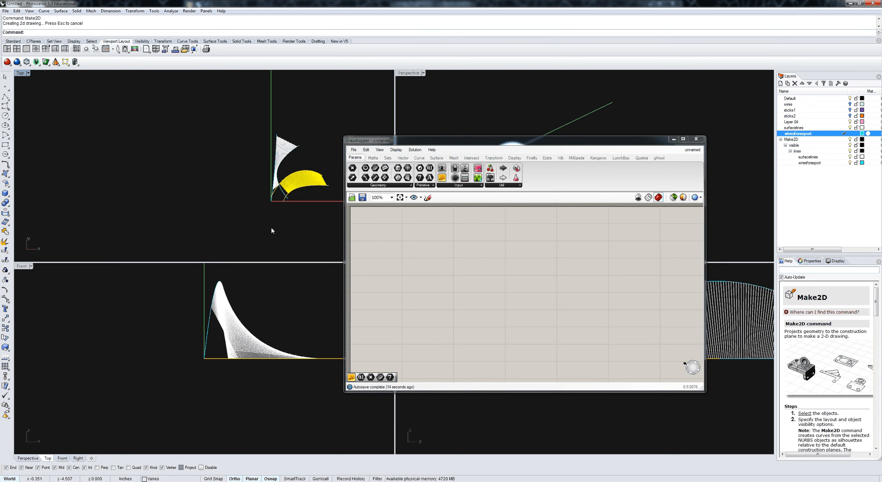
type("m")
key("Return")
left_click(272, 230)
left_click(146, 222)
scroll(142, 222, "up", 4)
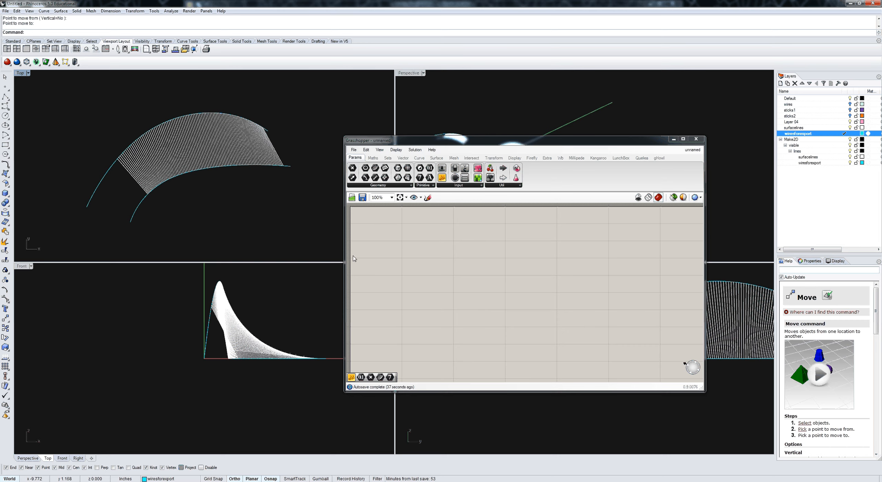
Step: Switch Grasshopper from the unnamed document back to the sticks 2 definition and bring the sweep components into view
left_click(692, 150)
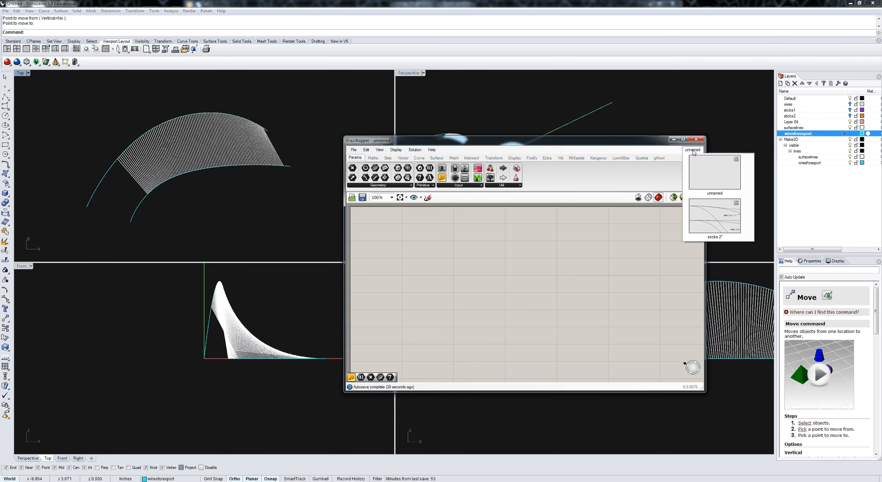
left_click(714, 217)
scroll(552, 324, "down", 4)
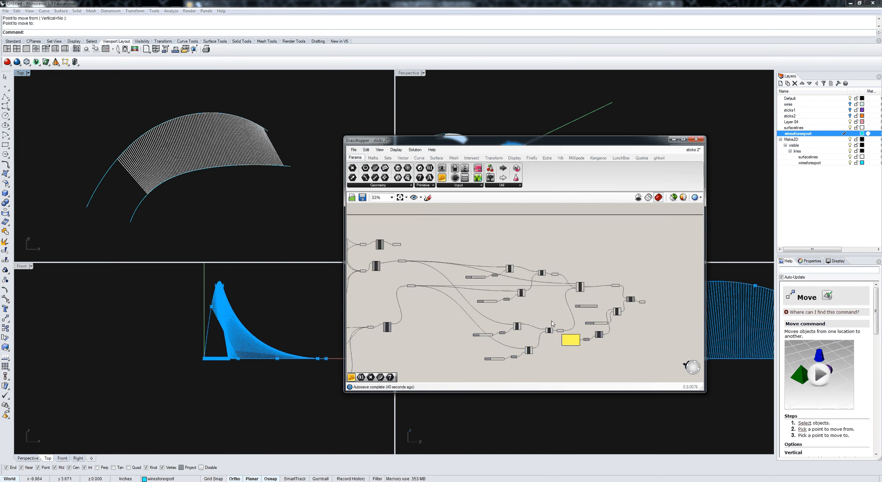
scroll(552, 324, "up", 4)
scroll(625, 310, "down", 2)
right_click(508, 276)
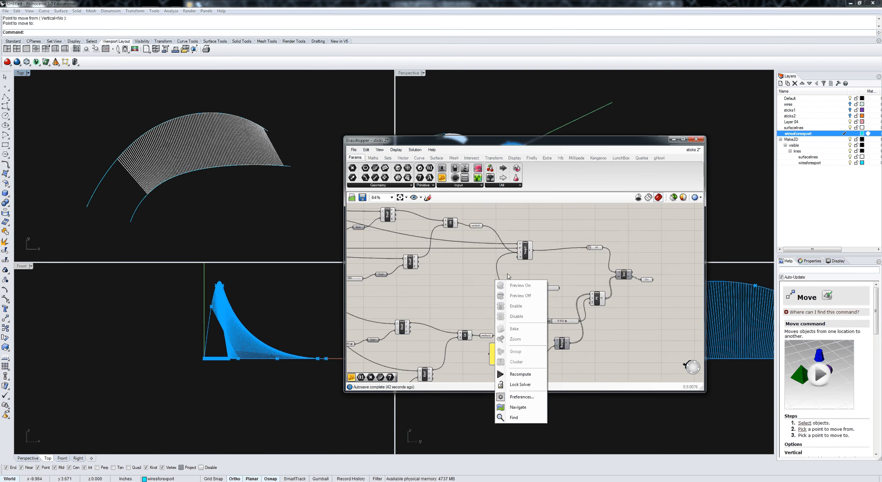
scroll(507, 276, "down", 1)
left_click(522, 261)
right_click_drag(262, 177, 234, 184)
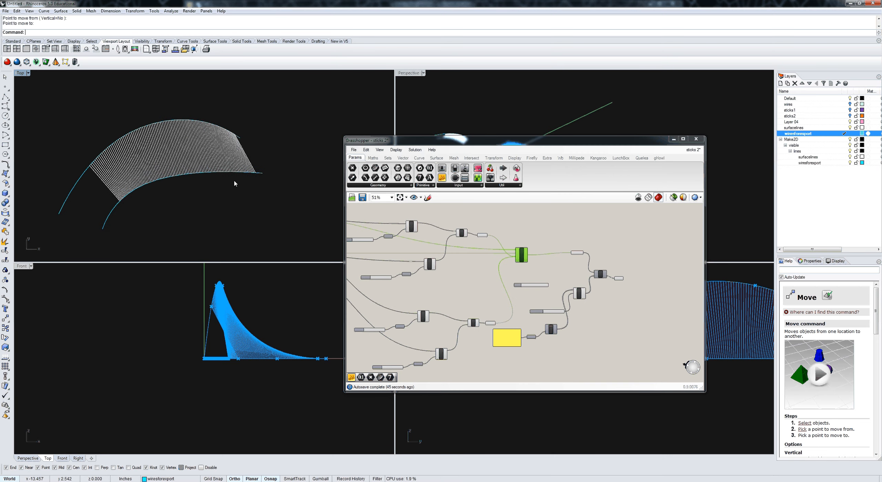
scroll(234, 184, "down", 5)
scroll(301, 194, "up", 2)
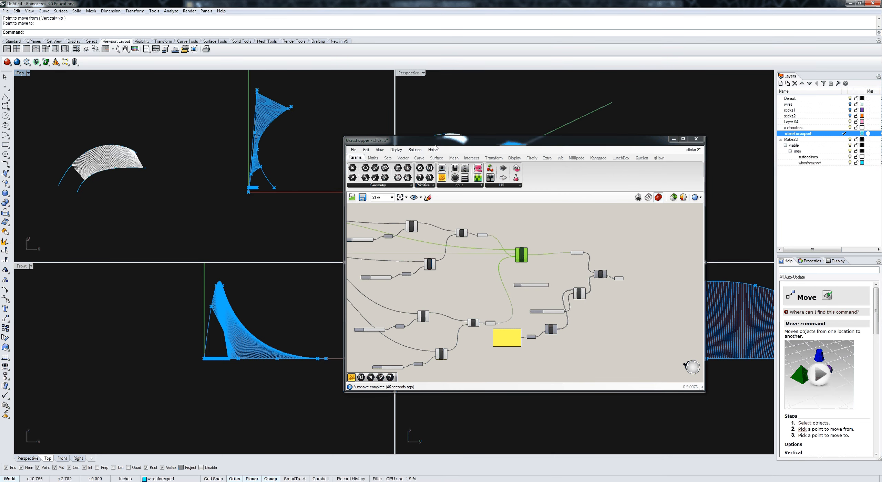
Step: Move the Grasshopper window clear of the Perspective view and select the surface parameter fed by the Sweep2 component
left_click_drag(435, 142, 382, 253)
right_click_drag(496, 354, 478, 343)
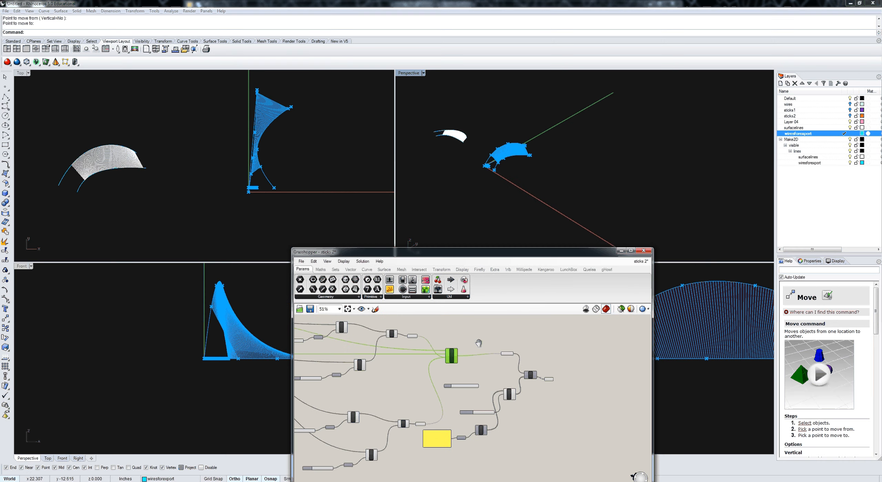
scroll(479, 358, "up", 4)
left_click(538, 357)
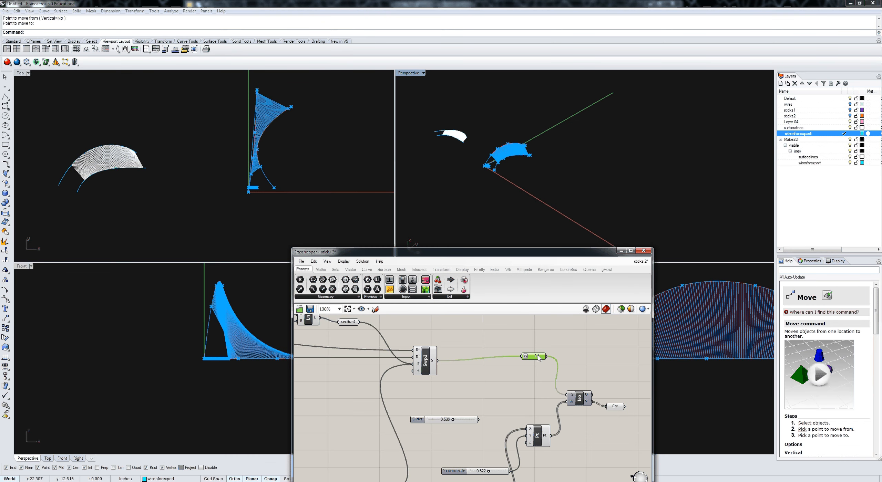
right_click_drag(538, 357, 513, 357)
middle_click(557, 351)
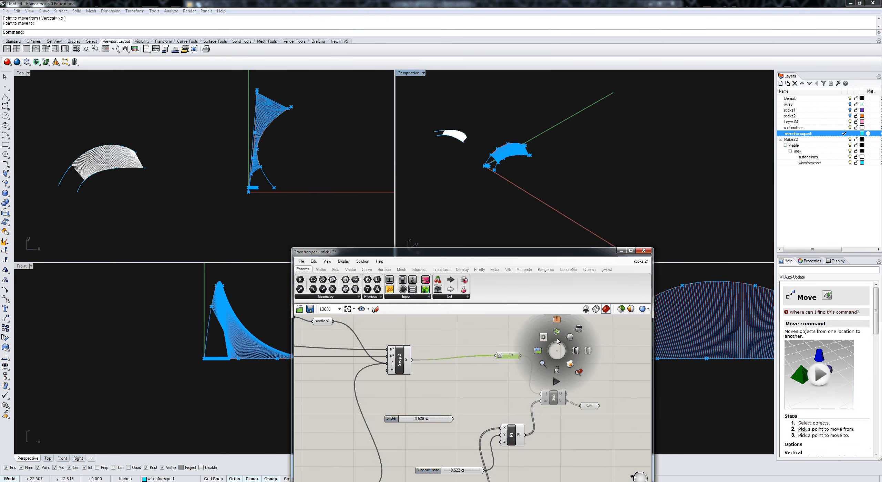
left_click(570, 364)
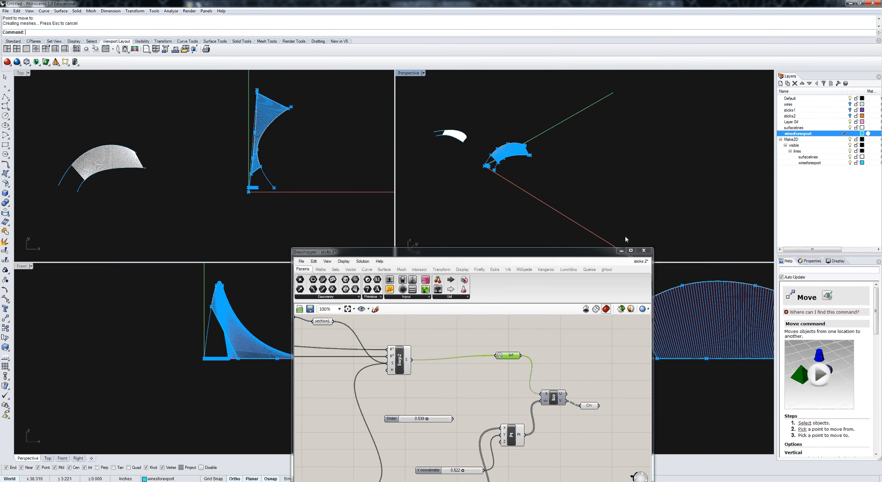
key("ctrl+z")
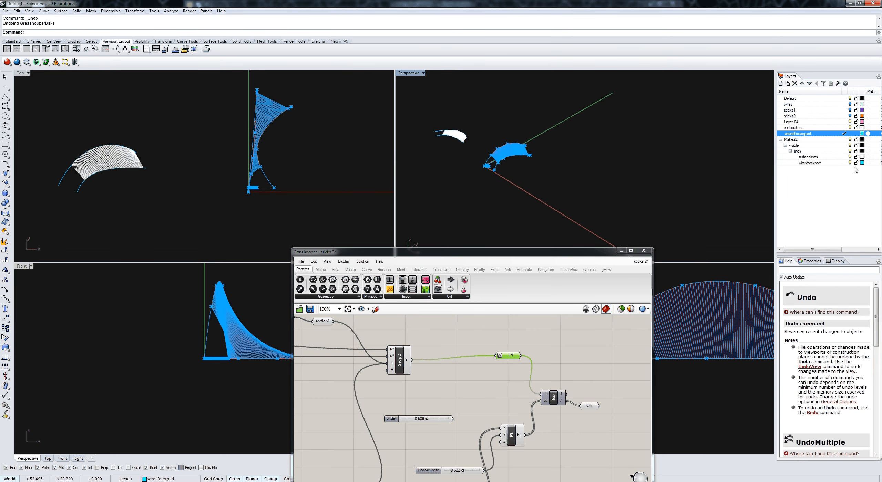
Step: Add a new layer named Layer 01, make it current and set its colour to cyan
left_click(788, 84)
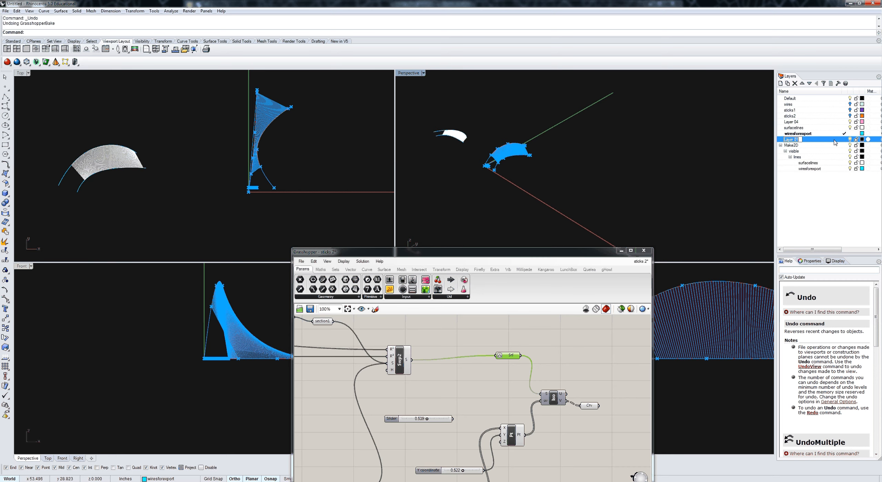
left_click(844, 140)
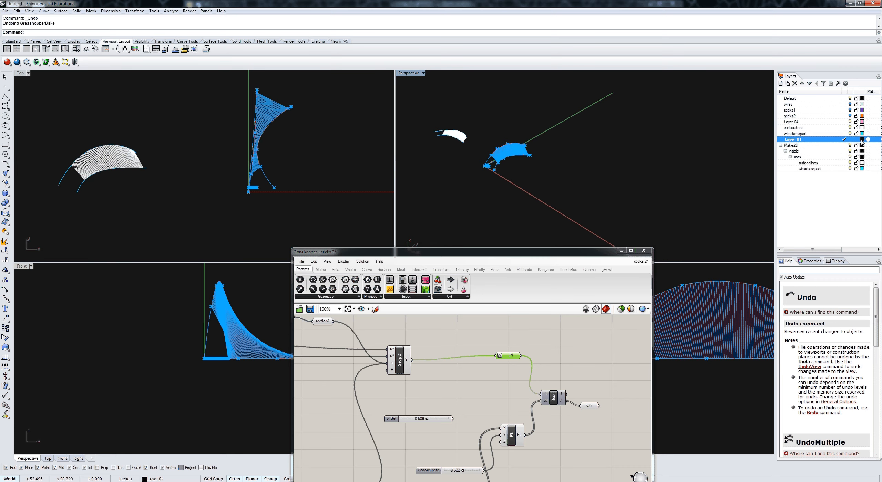
left_click(861, 139)
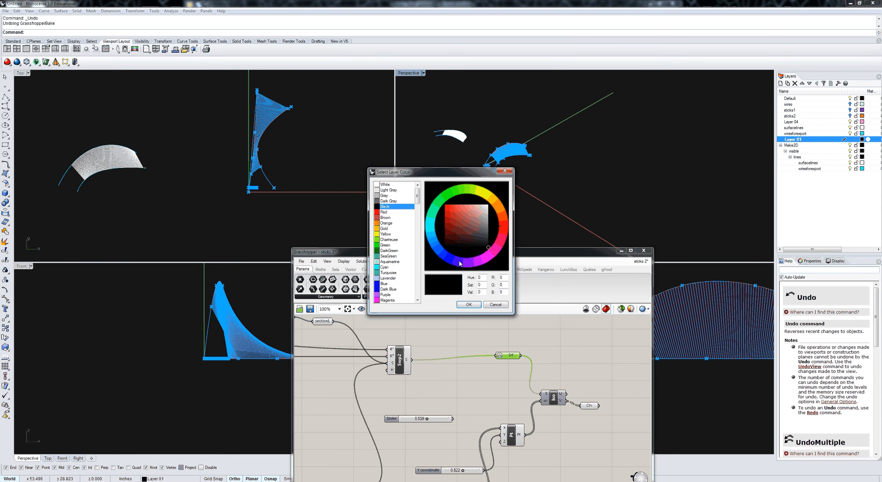
left_click(431, 229)
left_click(468, 305)
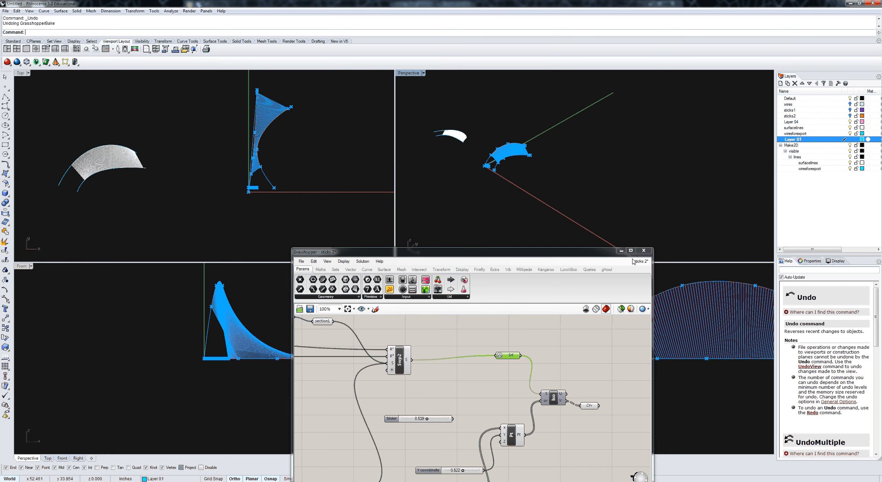
Step: Bake the selected surface parameter onto Layer 01 and switch Grasshopper to the unnamed blank document
middle_click(509, 354)
left_click(528, 338)
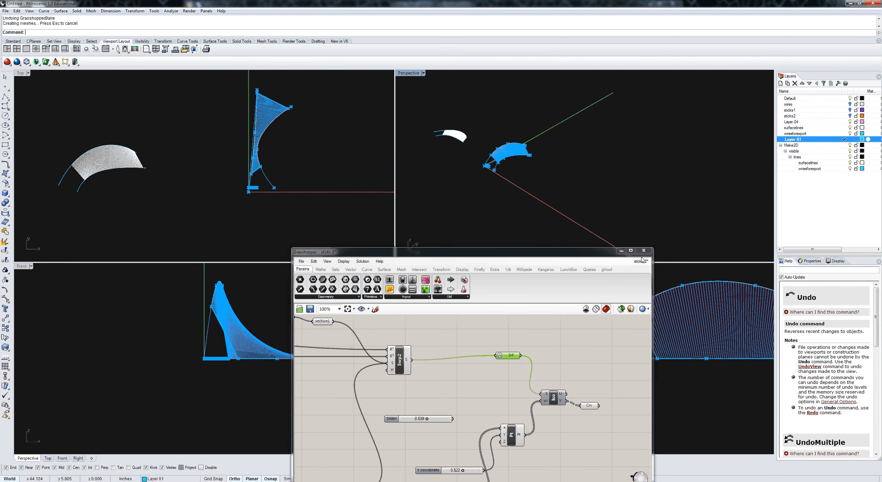
left_click(641, 261)
left_click(663, 328)
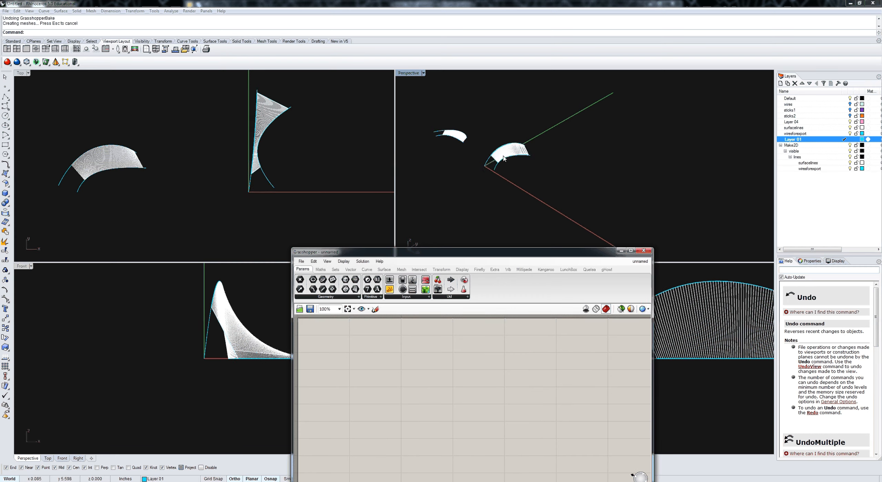
Step: Hide the surfacelines layer to leave the baked surface and wires showing in the Perspective view
scroll(503, 158, "up", 5)
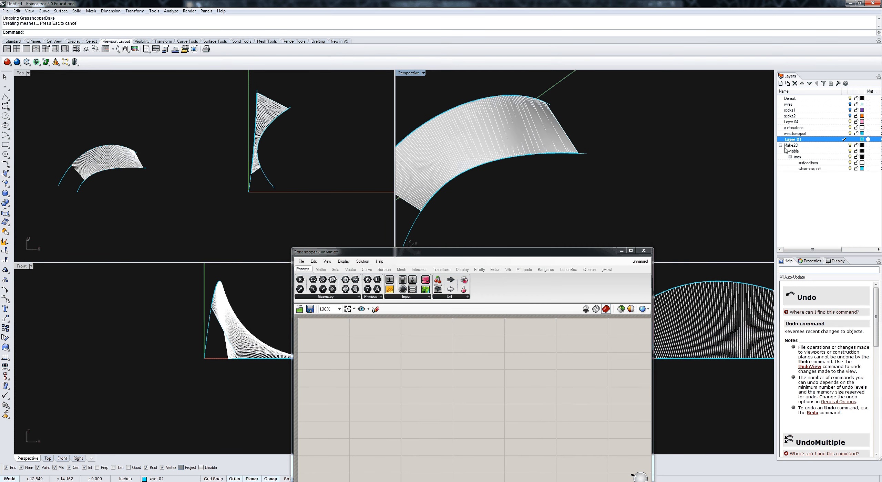
left_click(850, 128)
scroll(606, 167, "down", 8)
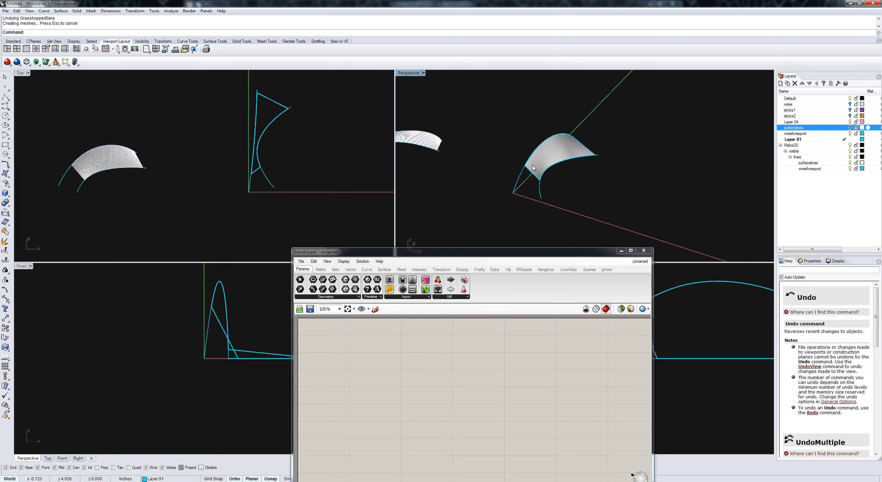
Step: Create a Make2D drawing of the baked surface and both wires from the current view, maintaining the source layers
scroll(549, 161, "up", 4)
left_click(551, 163)
left_click_drag(571, 207, 531, 209)
left_click_drag(611, 208, 495, 128)
type("Make")
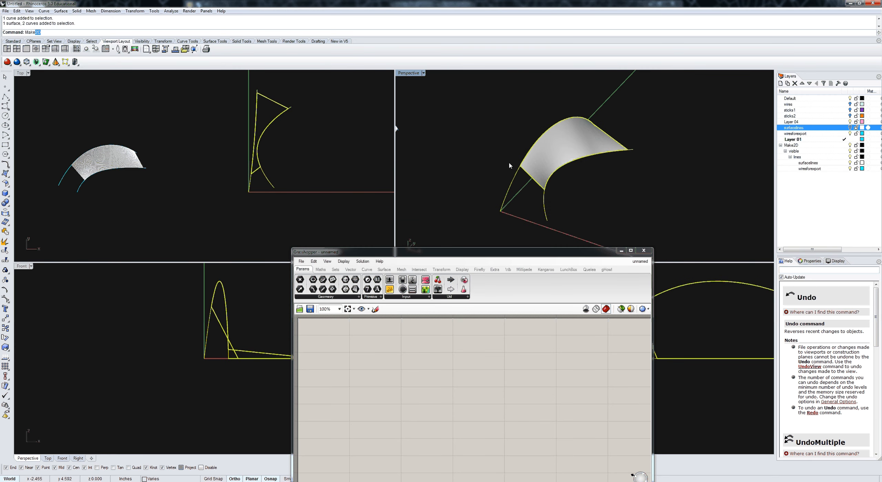
key("Return")
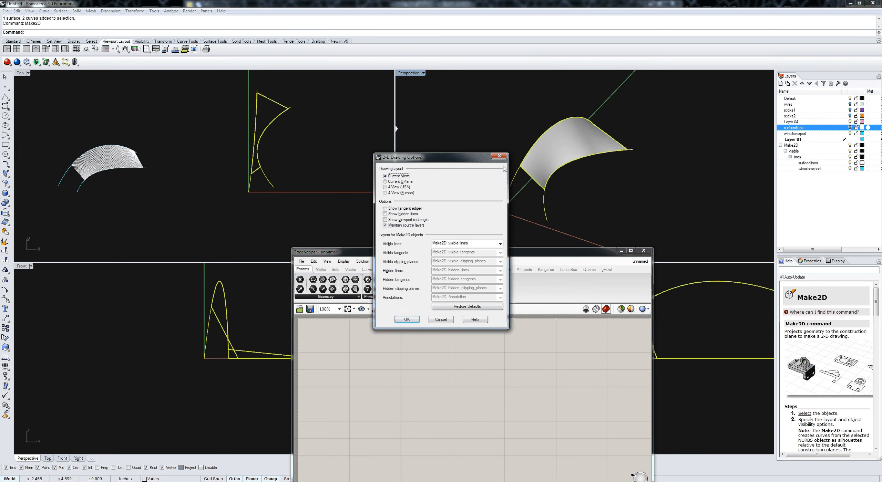
left_click(406, 320)
Step: Move the new 2D surface outline in the Top view below the original geometry
right_click_drag(303, 144, 249, 146)
scroll(249, 145, "down", 2)
type("m")
key("Return")
left_click(282, 142)
left_click(272, 216)
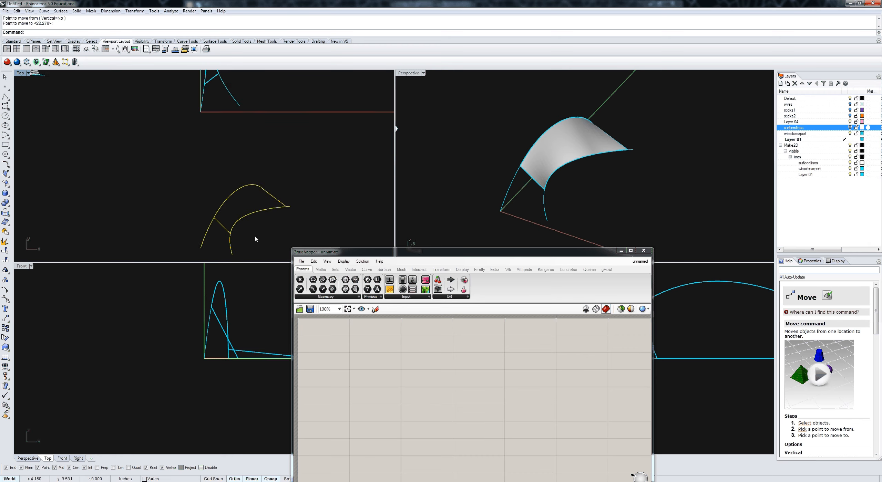
scroll(339, 183, "up", 5)
scroll(280, 184, "down", 5)
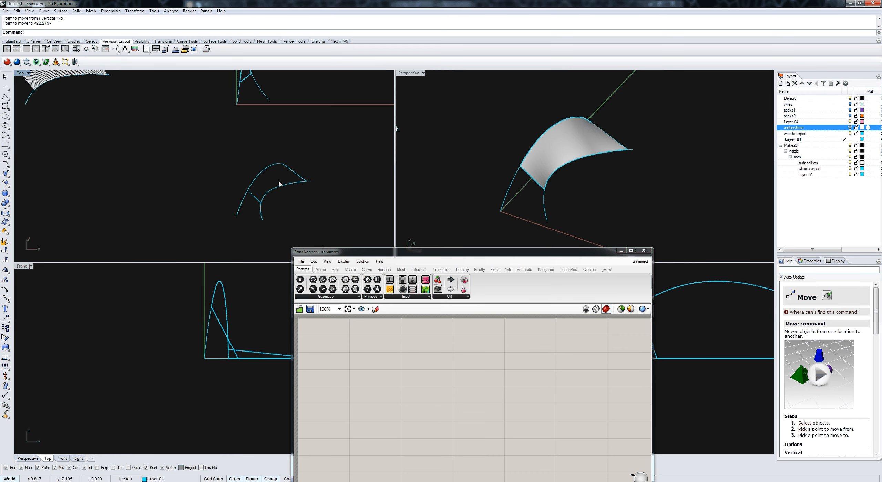
Step: Turn the surfacelines layer back on and inspect the baked isocurves alongside the 2D drawings
right_click_drag(43, 76, 158, 130)
scroll(159, 131, "down", 4)
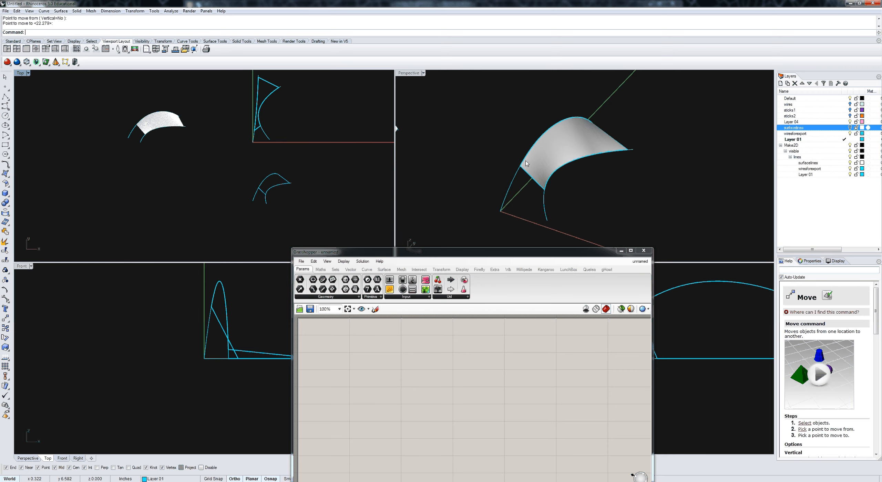
scroll(177, 132, "up", 4)
scroll(237, 176, "down", 4)
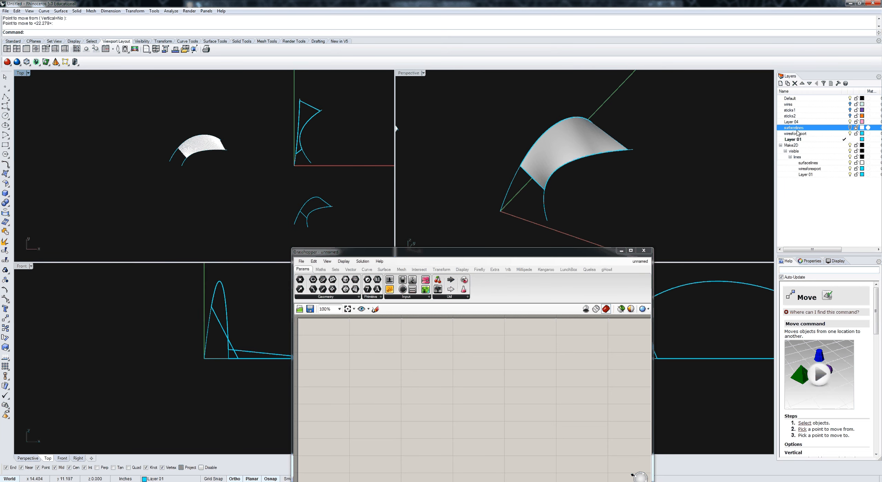
left_click(849, 134)
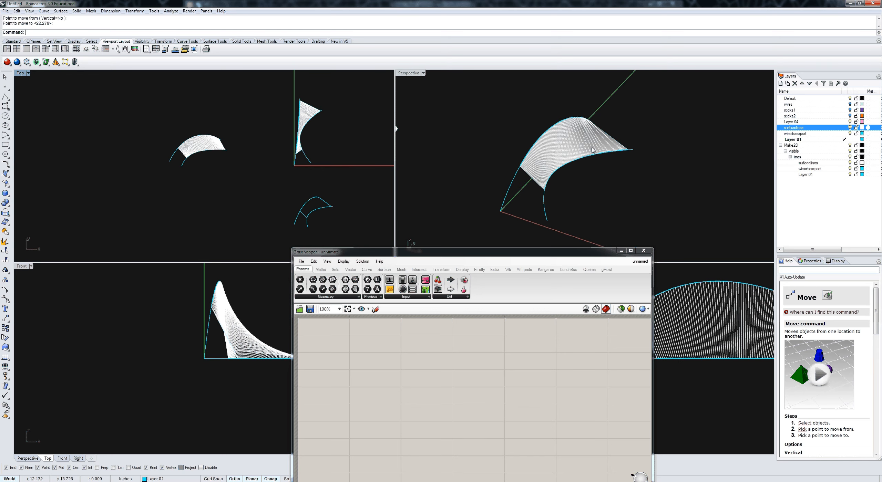
left_click(517, 146)
mouse_move(517, 146)
right_mouse_down()
mouse_move(482, 134)
mouse_move(533, 150)
right_mouse_up()
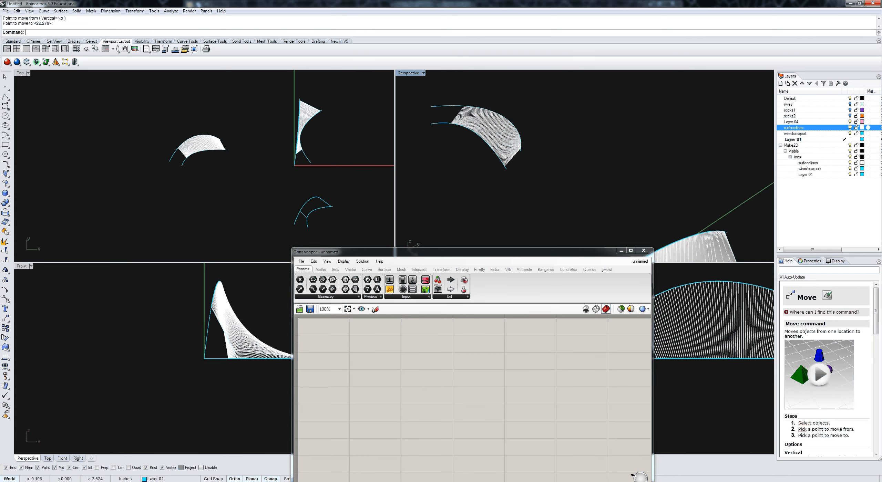
left_click(797, 481)
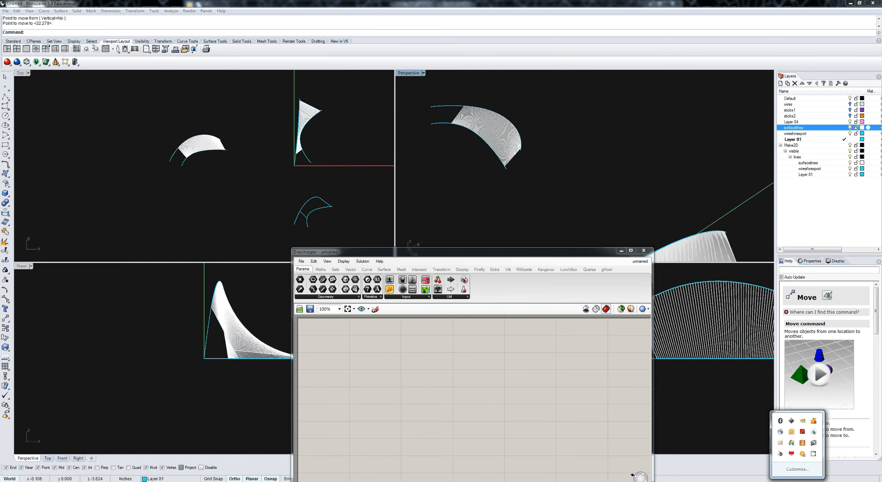
left_click(814, 454)
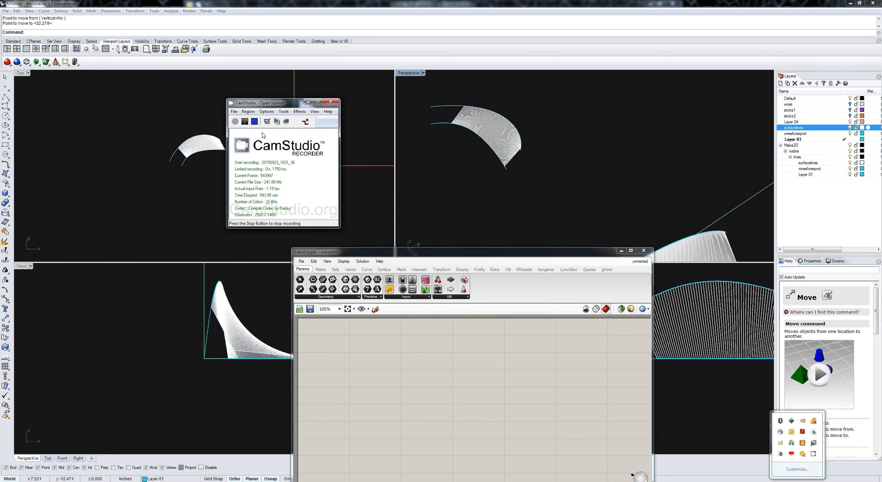